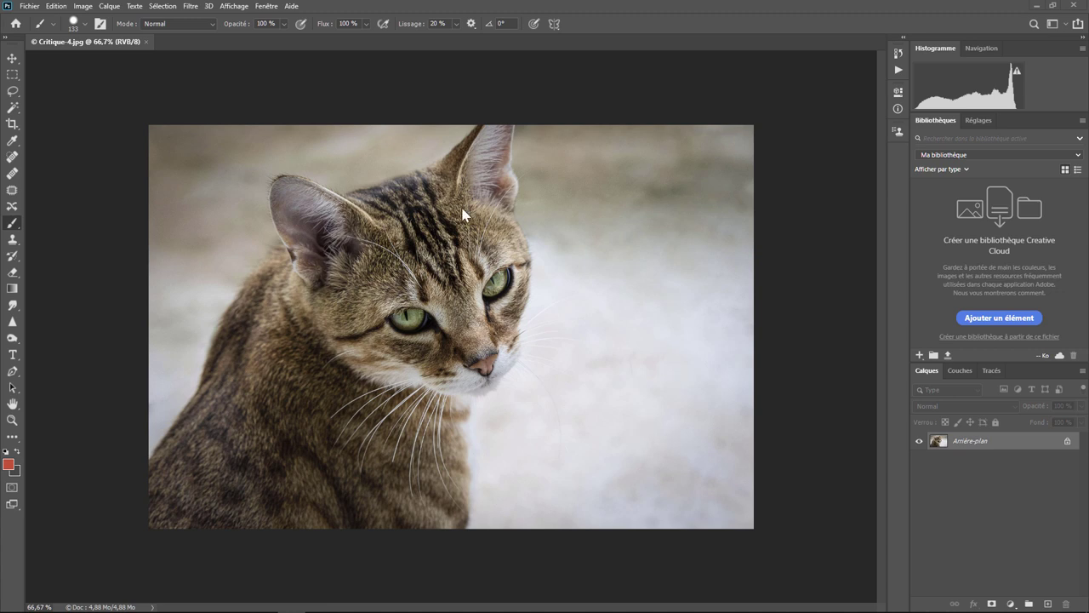
Darken the photo with an Image > Réglages > Exposition adjustment and apply it.
left_click(90, 7)
mouse_move(95, 36)
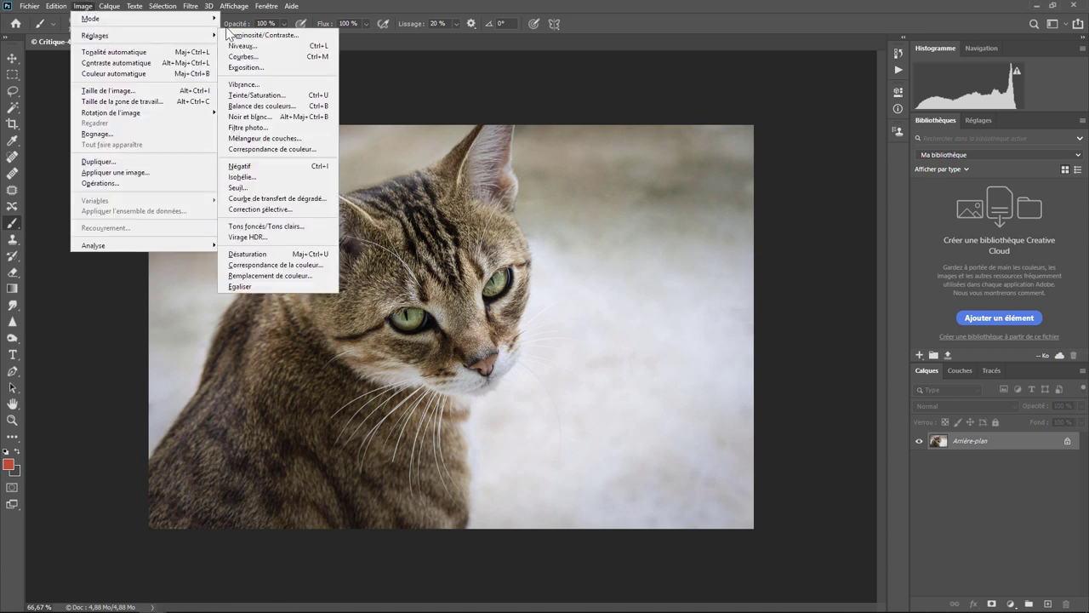
left_click(265, 67)
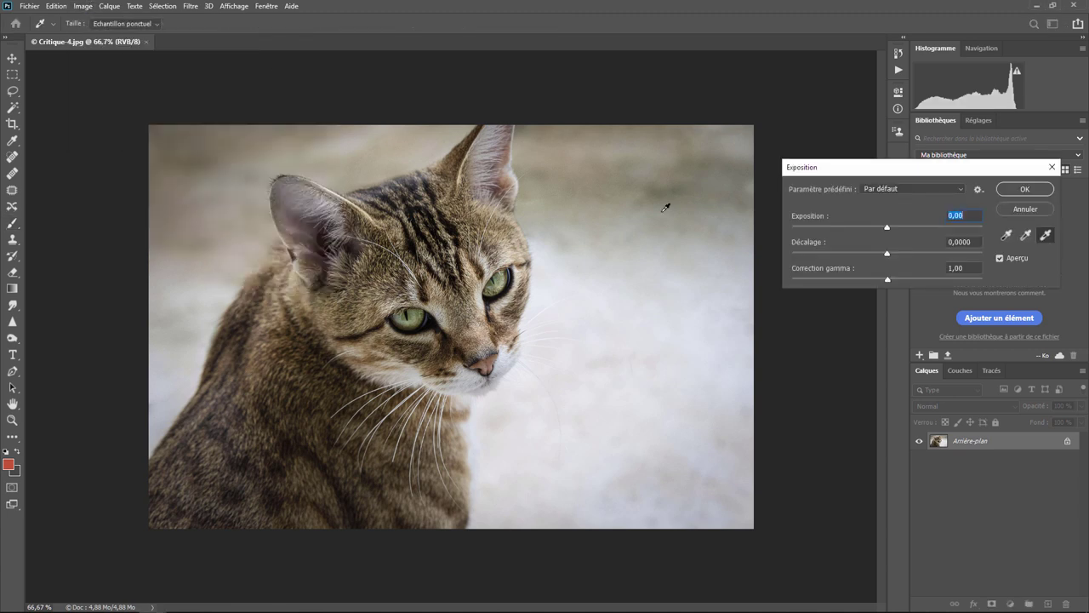
left_click_drag(888, 228, 865, 233)
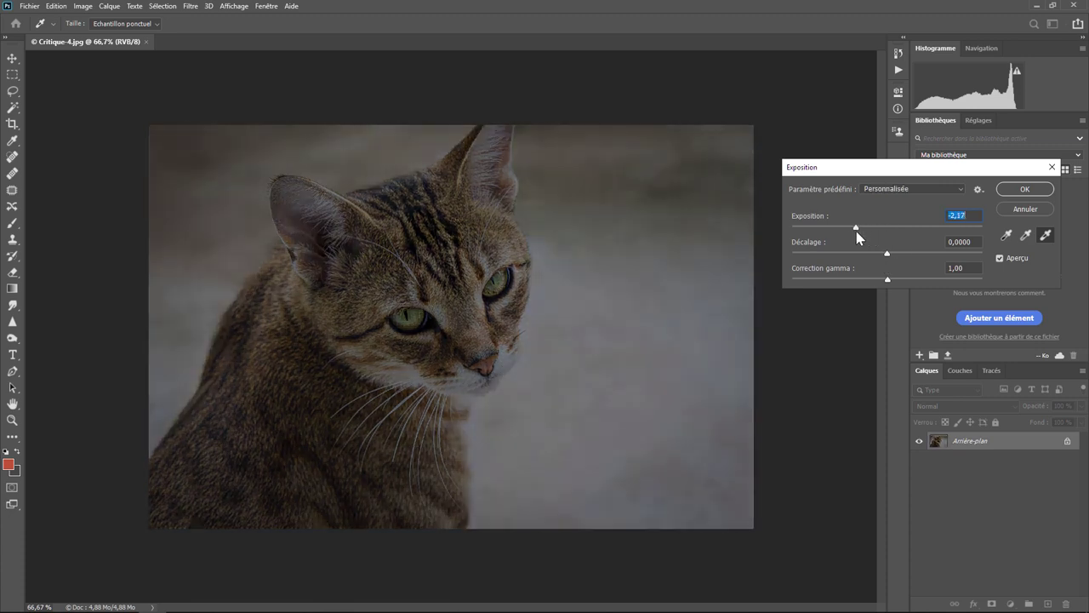
left_click(1025, 189)
key("b")
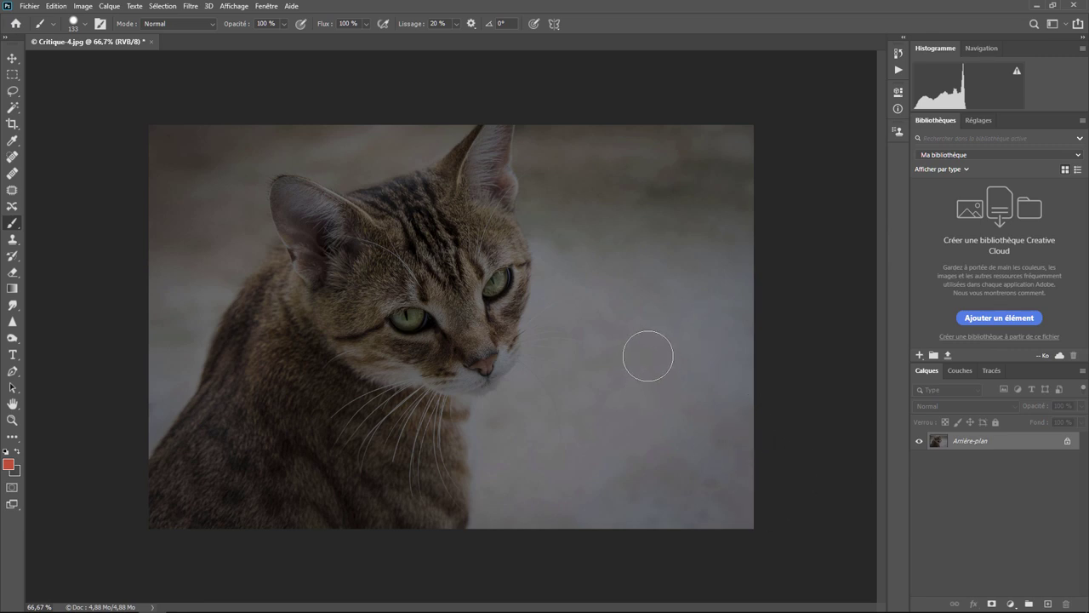
Reopen Exposition, close it unchanged, and undo the exposure darkening.
left_click(81, 7)
mouse_move(96, 35)
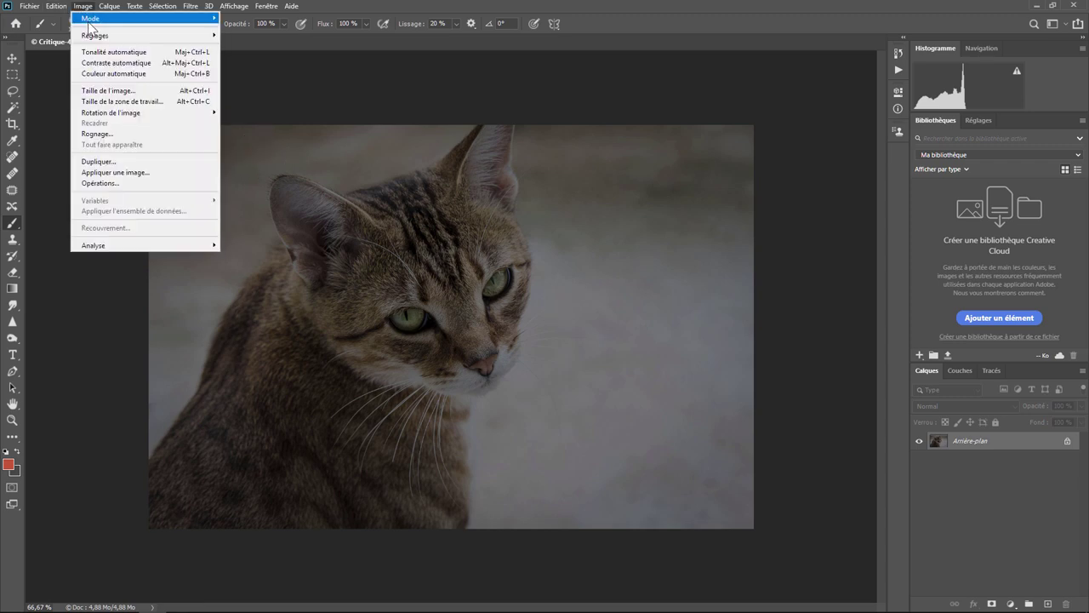
left_click(248, 68)
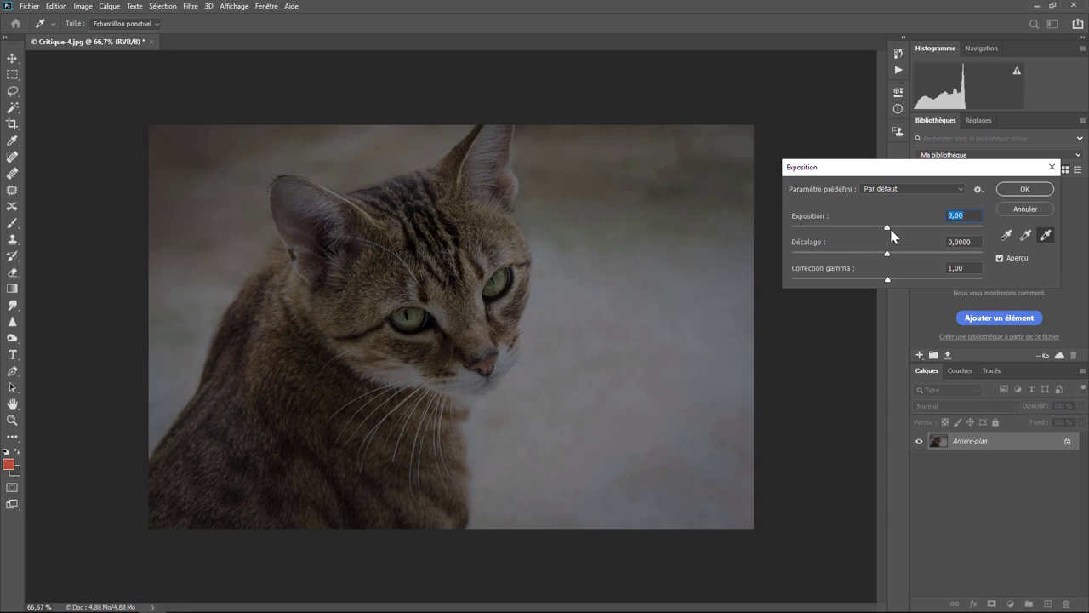
left_click(1013, 209)
key("b")
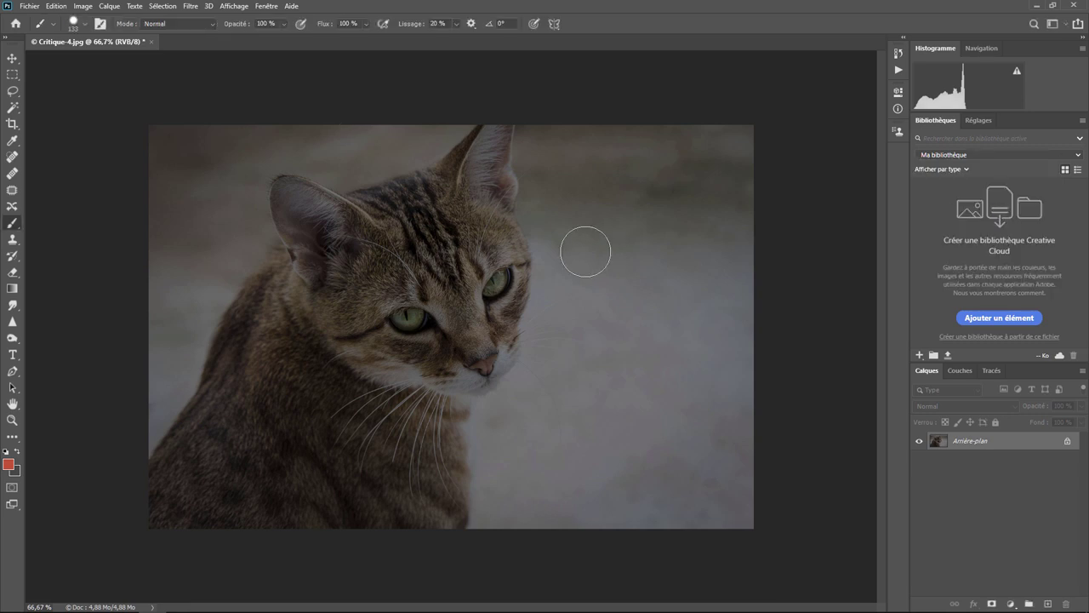
key("ctrl+z")
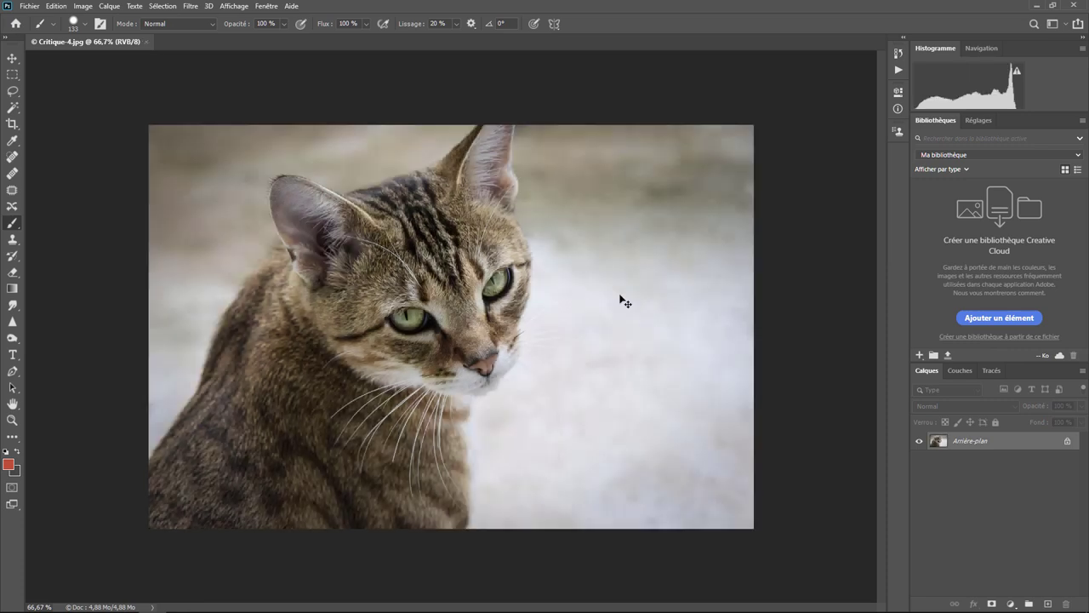
Convert the Arrière-plan layer into a smart object named Calque 0.
right_click(962, 443)
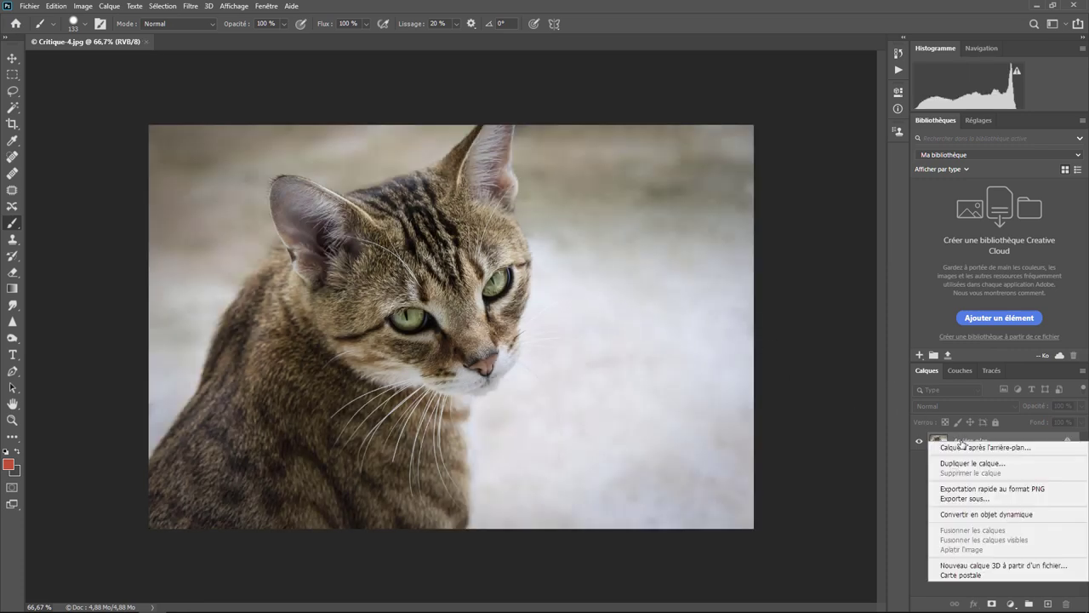
right_click(1003, 439)
key("Escape")
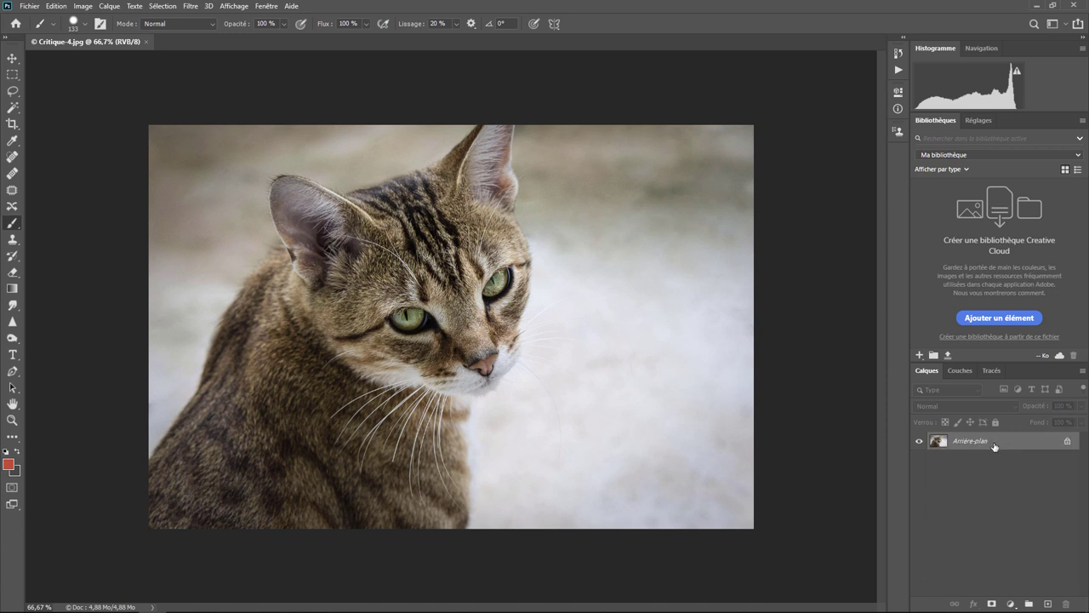
right_click(994, 444)
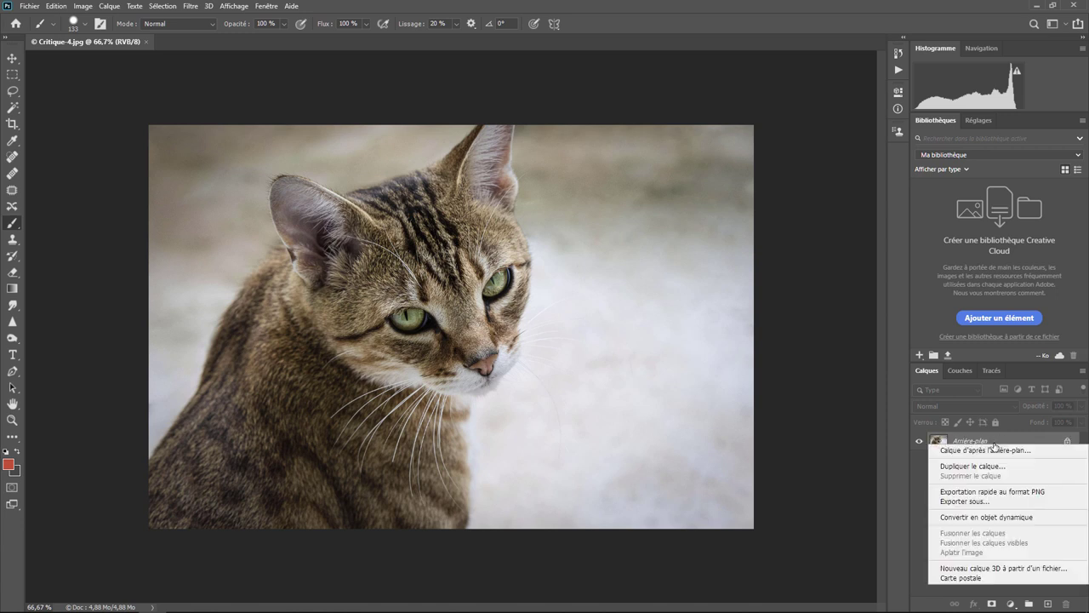
left_click(983, 516)
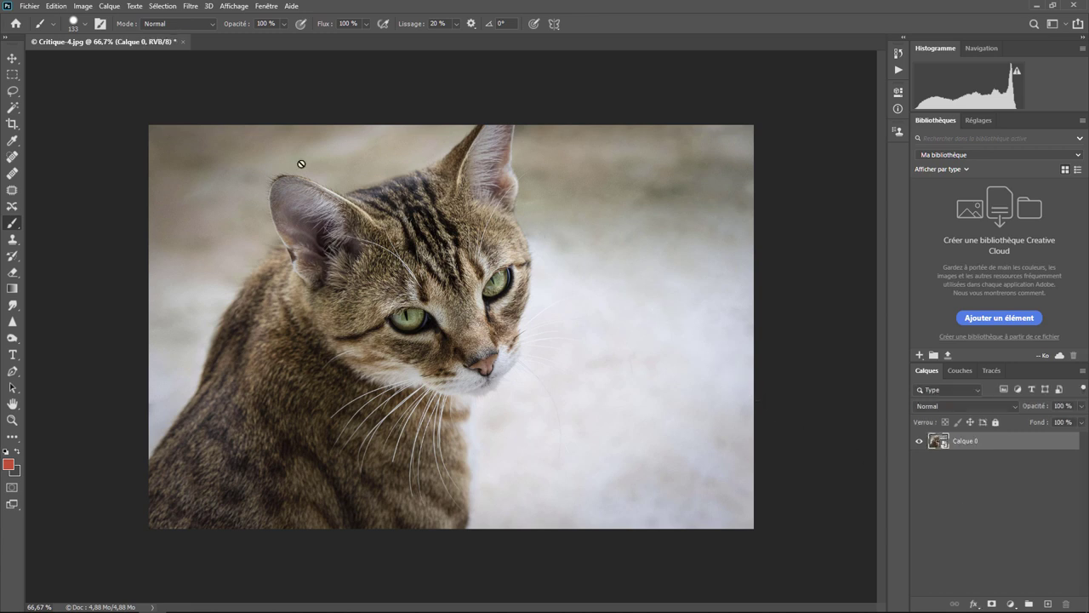
left_click(83, 7)
mouse_move(95, 36)
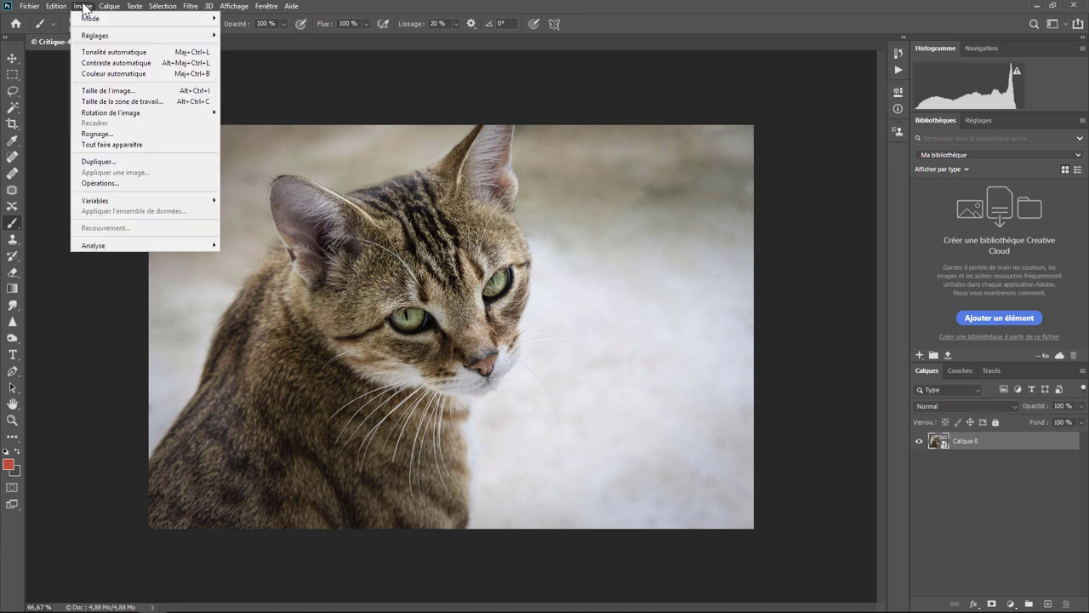
left_click(251, 67)
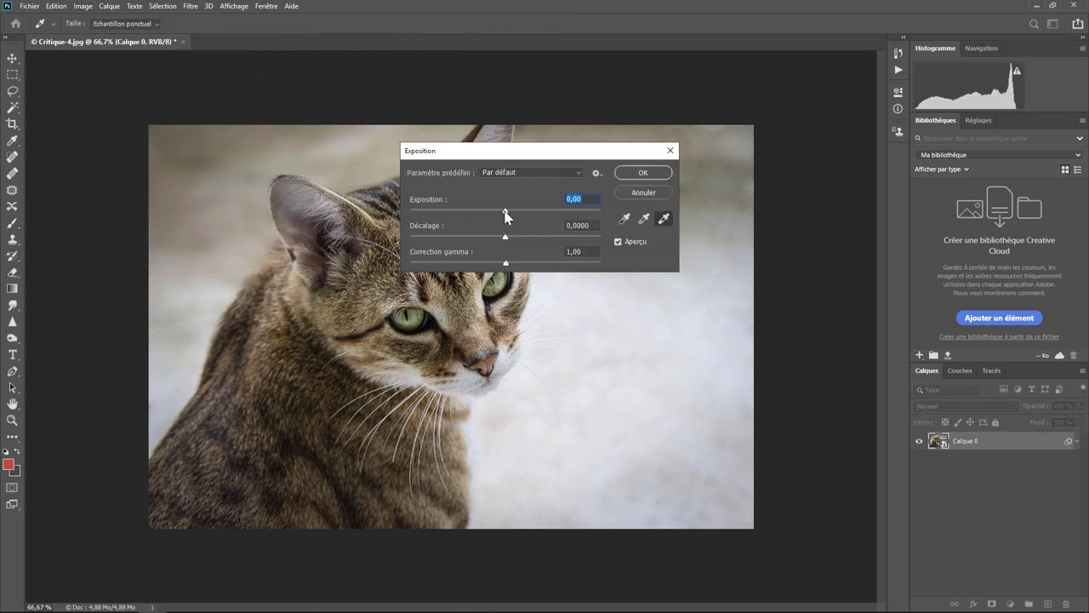
left_click_drag(505, 210, 476, 210)
left_click(643, 174)
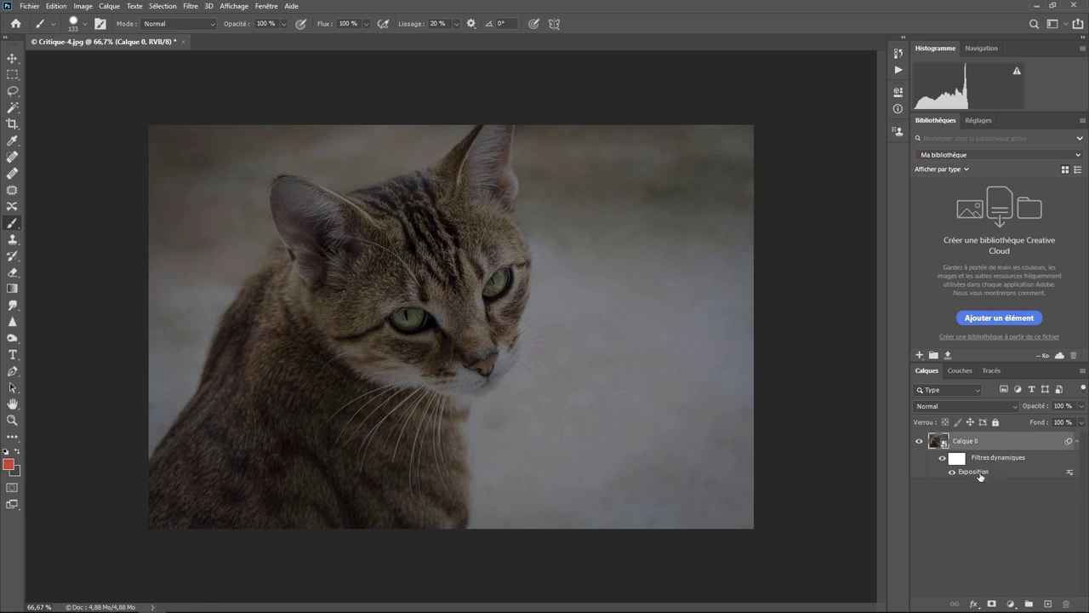
double_click(976, 472)
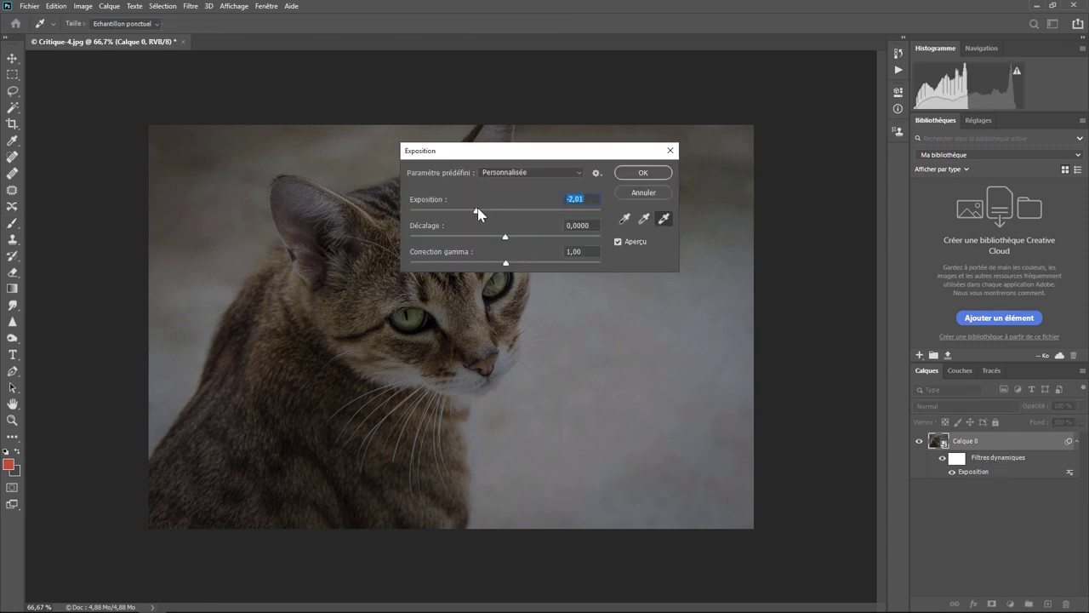
left_click_drag(477, 214, 521, 211)
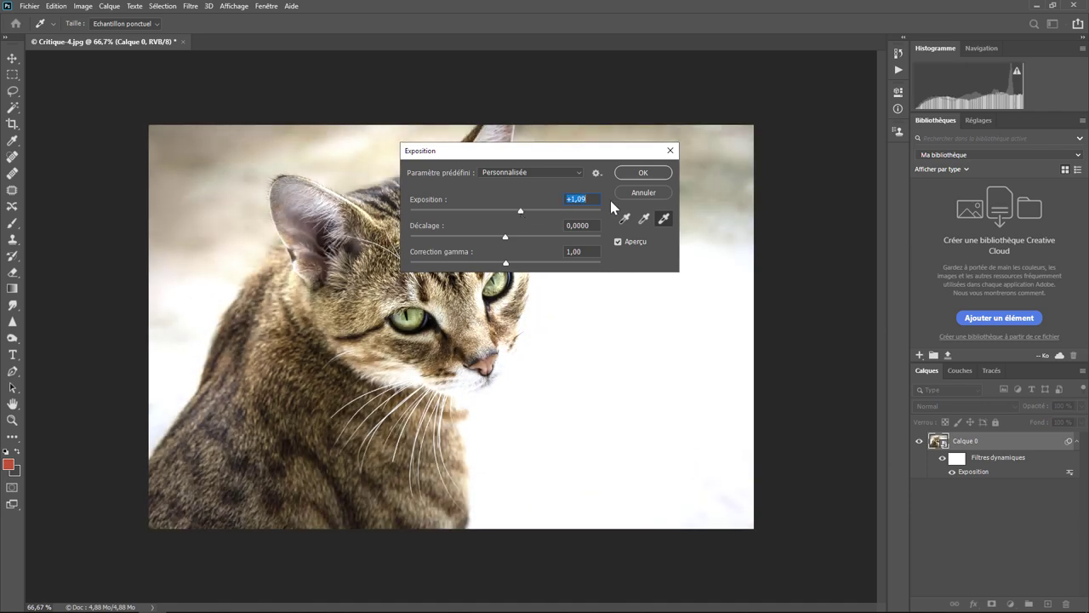
left_click(643, 174)
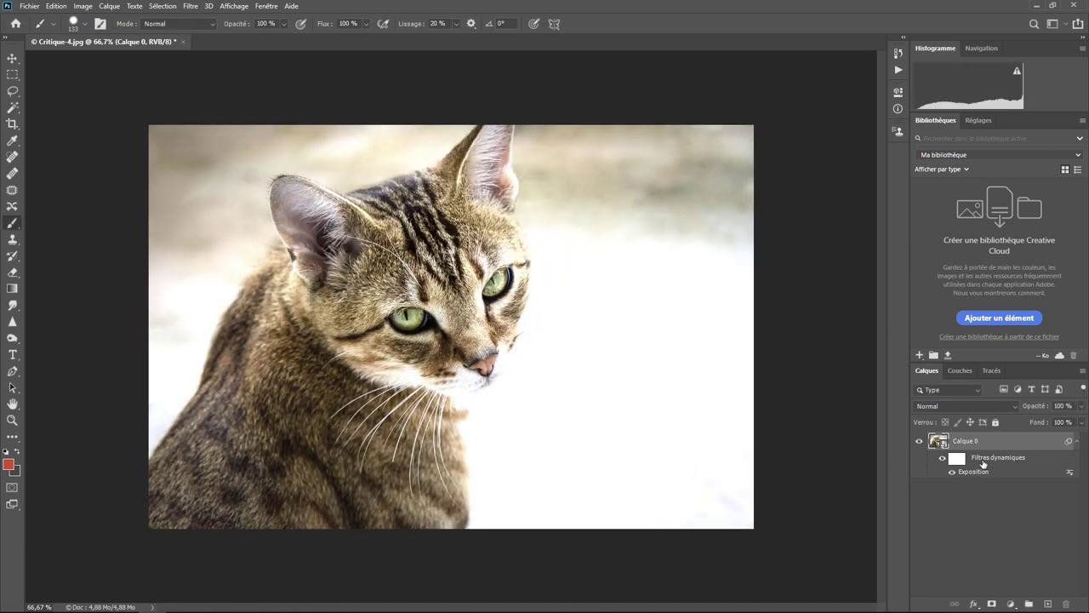
right_click(984, 460)
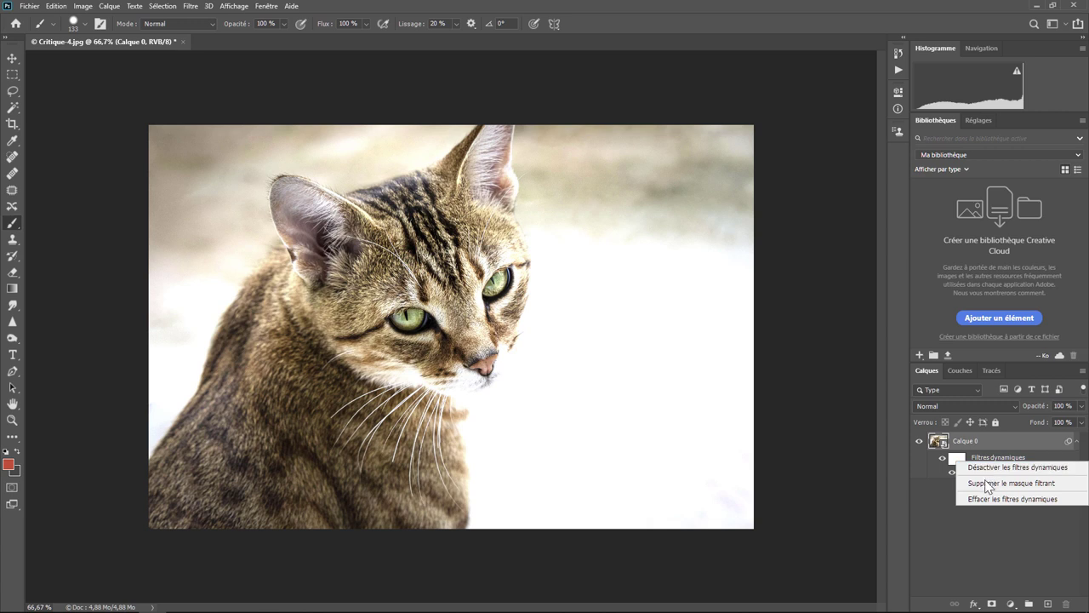
left_click(985, 499)
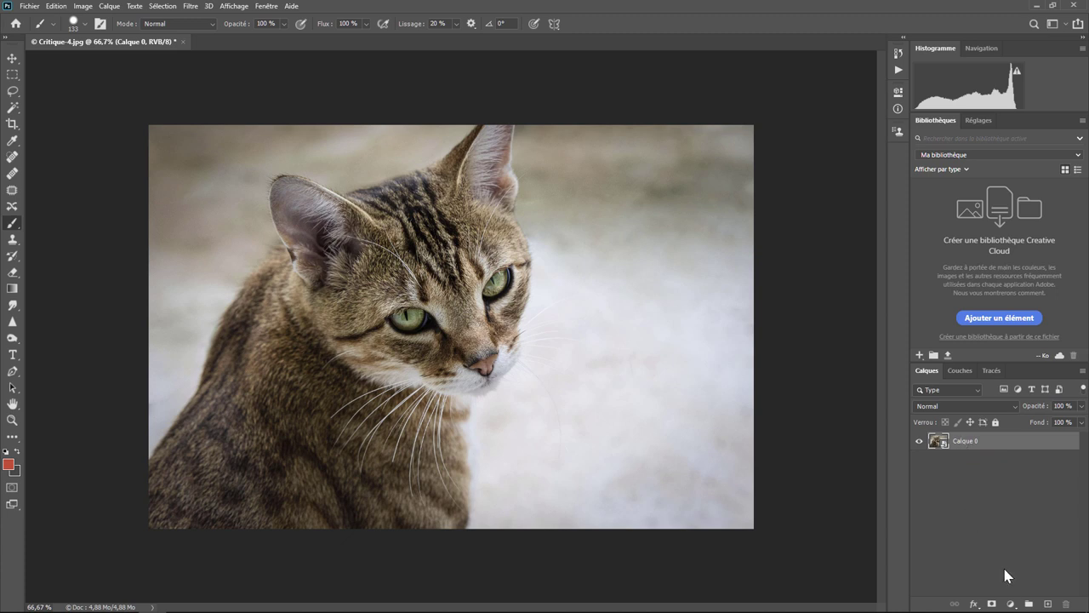
Add an Exposition adjustment layer set to -1,36 above Calque 0.
left_click(1011, 604)
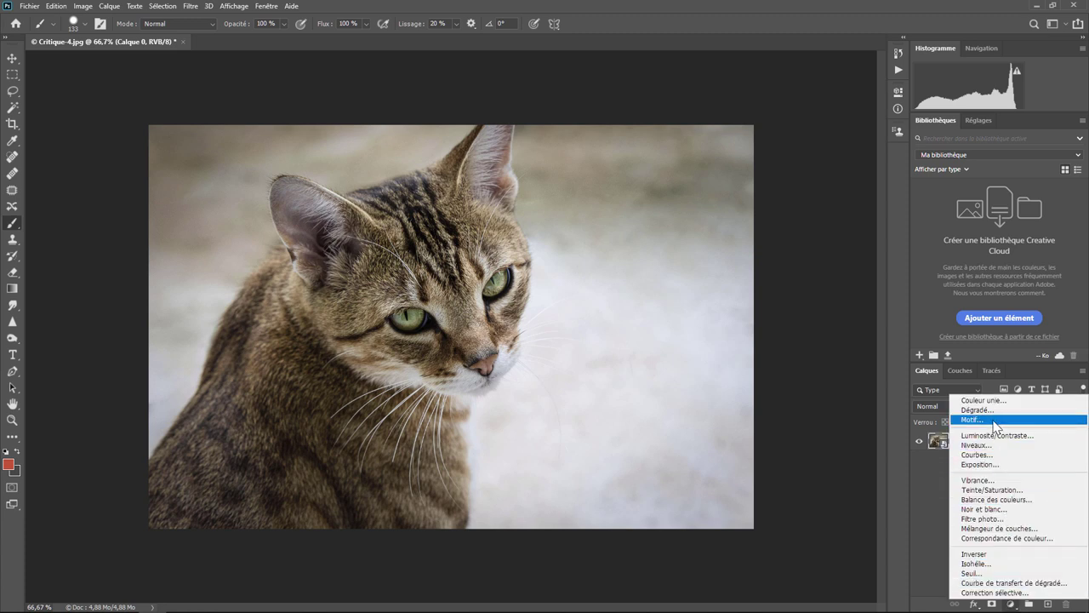
left_click(990, 465)
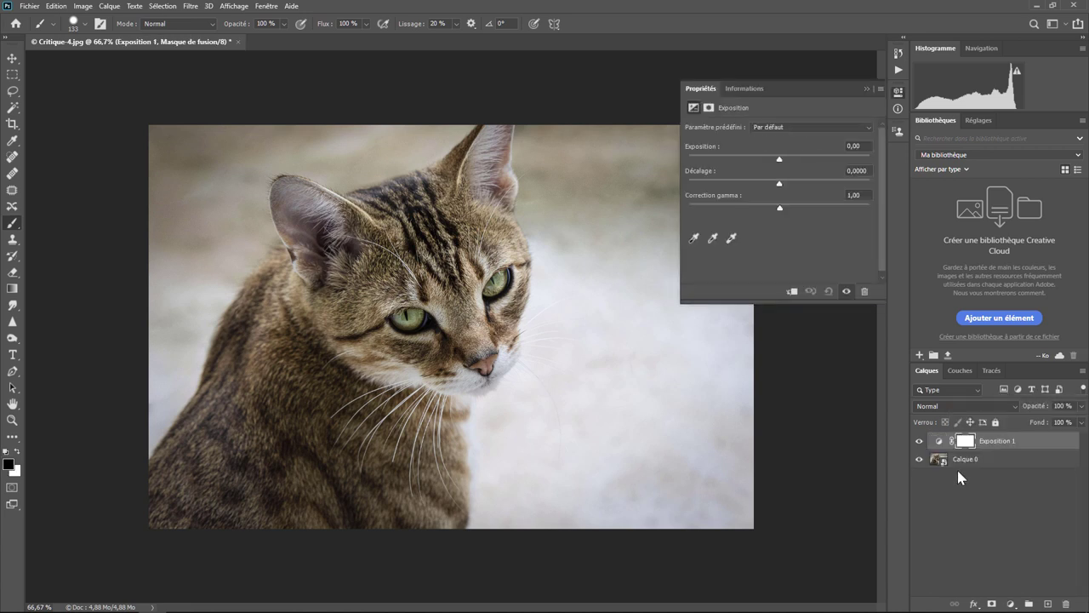
left_click_drag(779, 159, 761, 160)
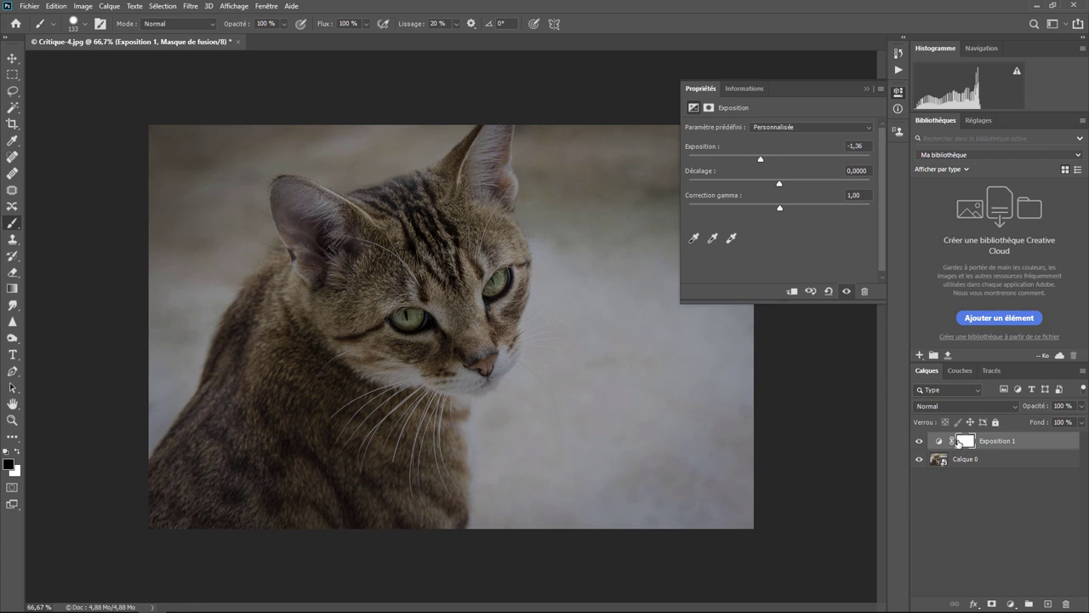
left_click(866, 86)
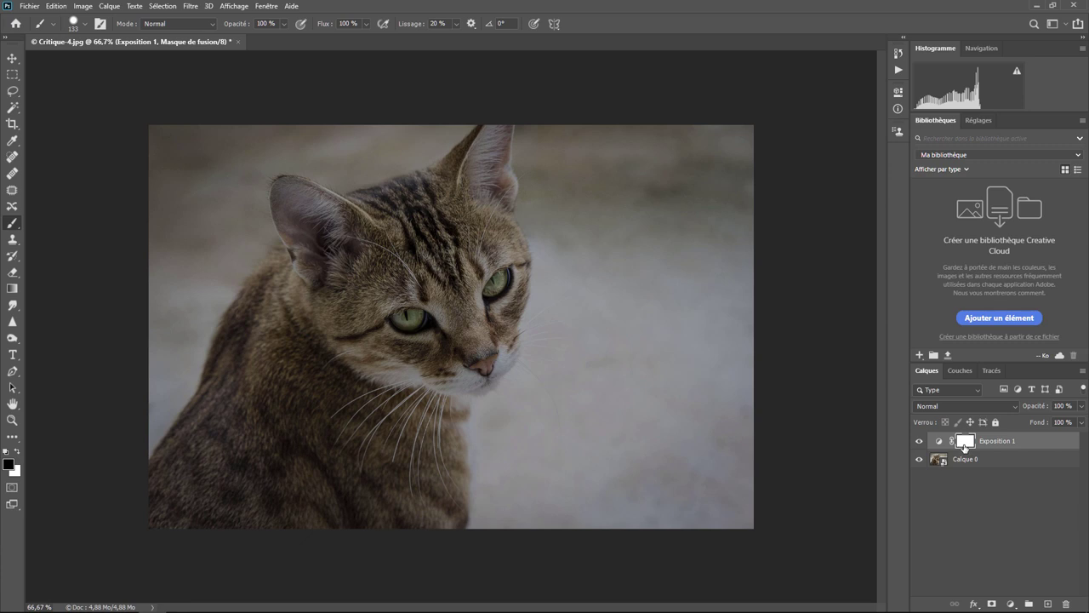
Paint Exposition 1's mask to reveal the cat's eyes, then retune its exposure strength.
left_click_drag(403, 320, 421, 306)
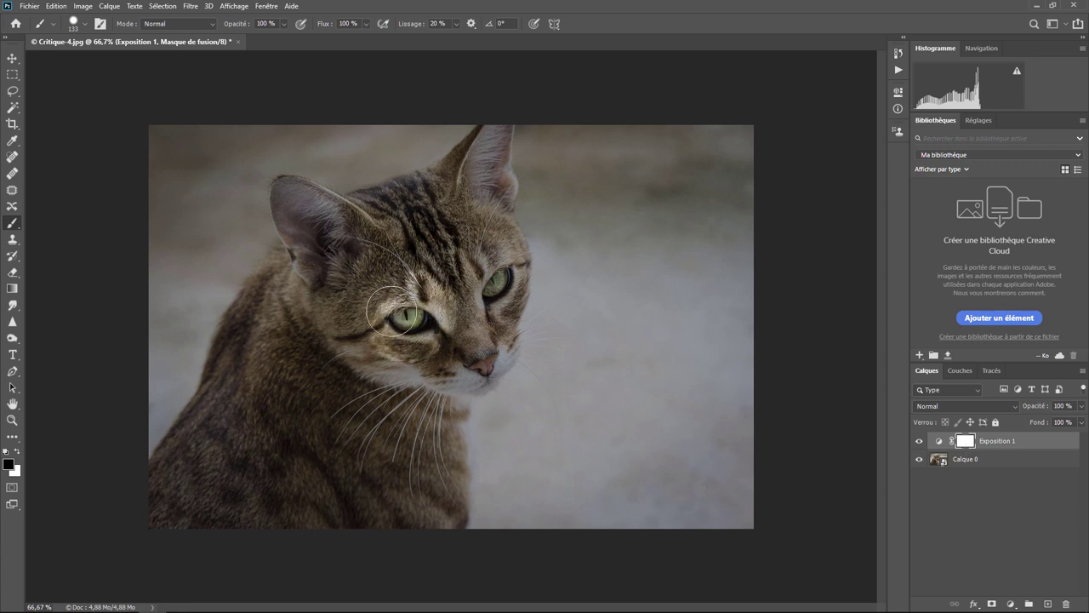
mouse_move(519, 283)
left_mouse_down()
mouse_move(352, 341)
mouse_move(519, 284)
mouse_move(510, 251)
mouse_move(400, 293)
mouse_move(355, 335)
mouse_move(502, 310)
left_mouse_up()
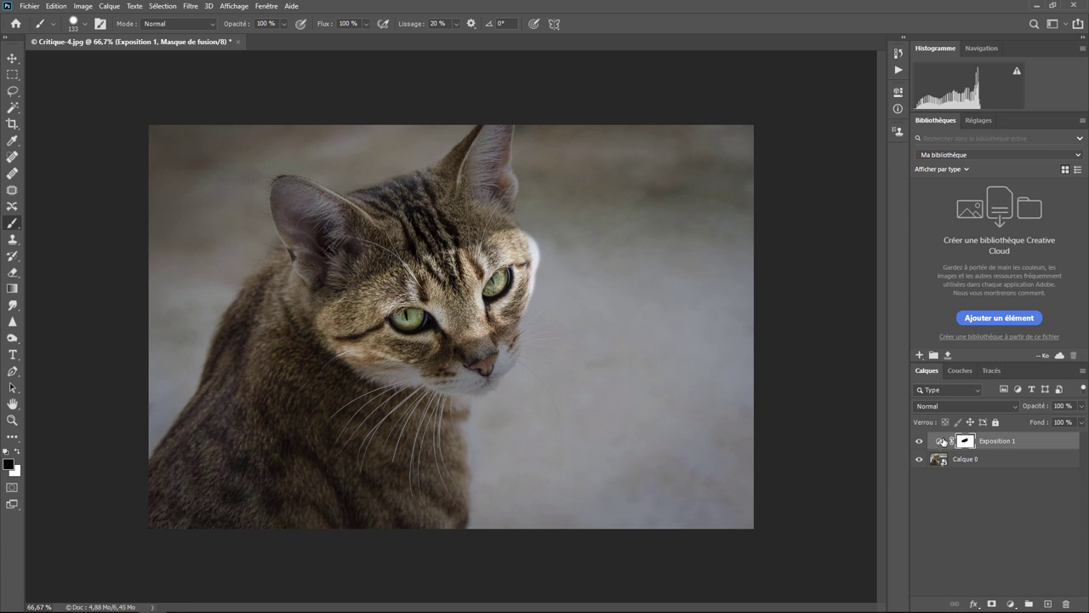
left_click(940, 444)
double_click(940, 443)
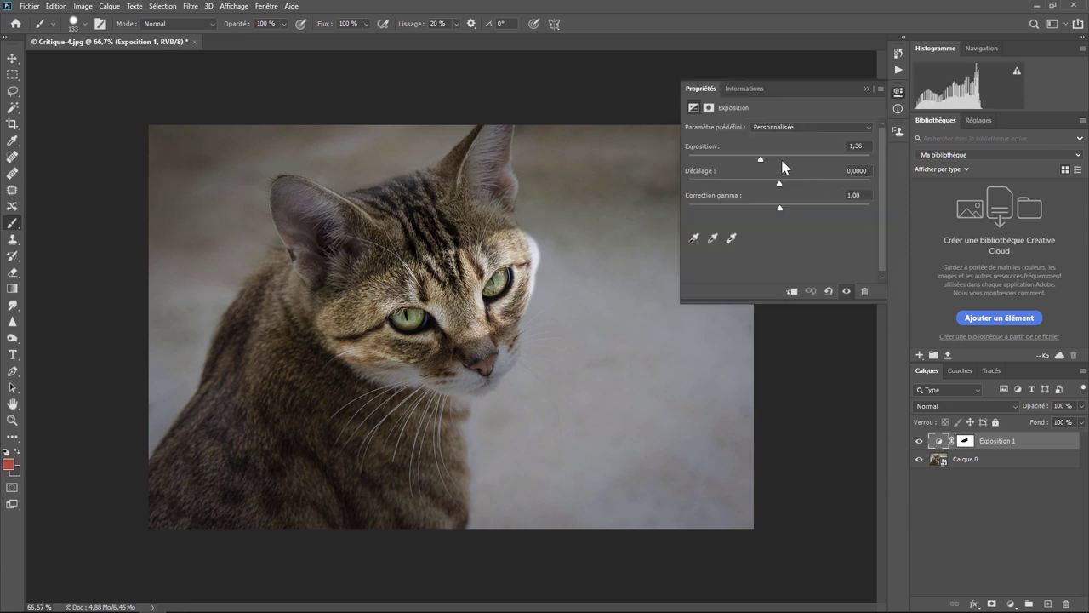
mouse_move(760, 159)
left_mouse_down()
mouse_move(805, 157)
mouse_move(735, 160)
left_mouse_up()
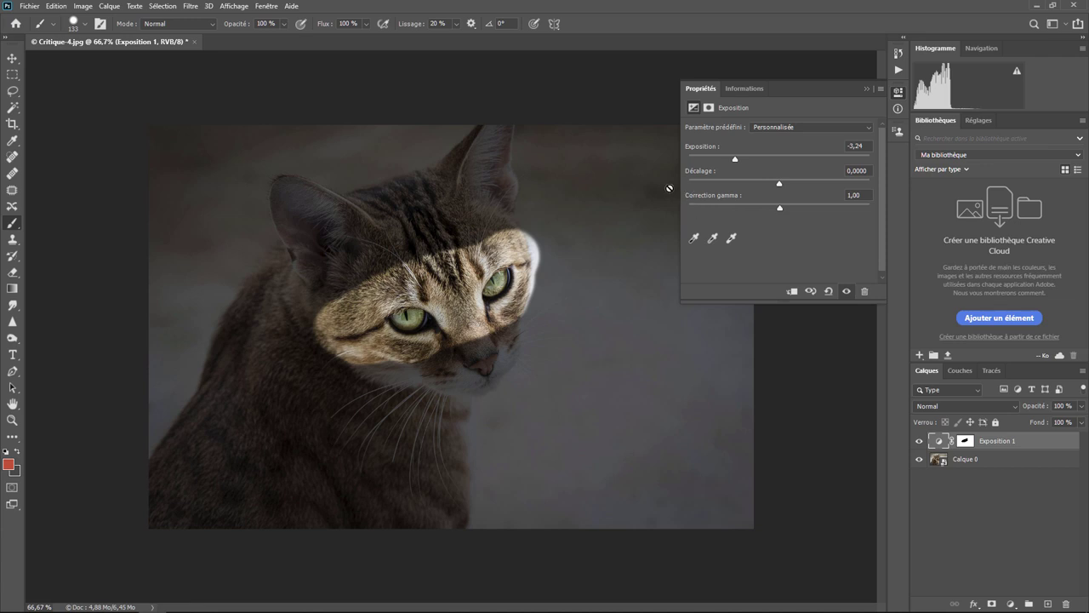
left_click(867, 88)
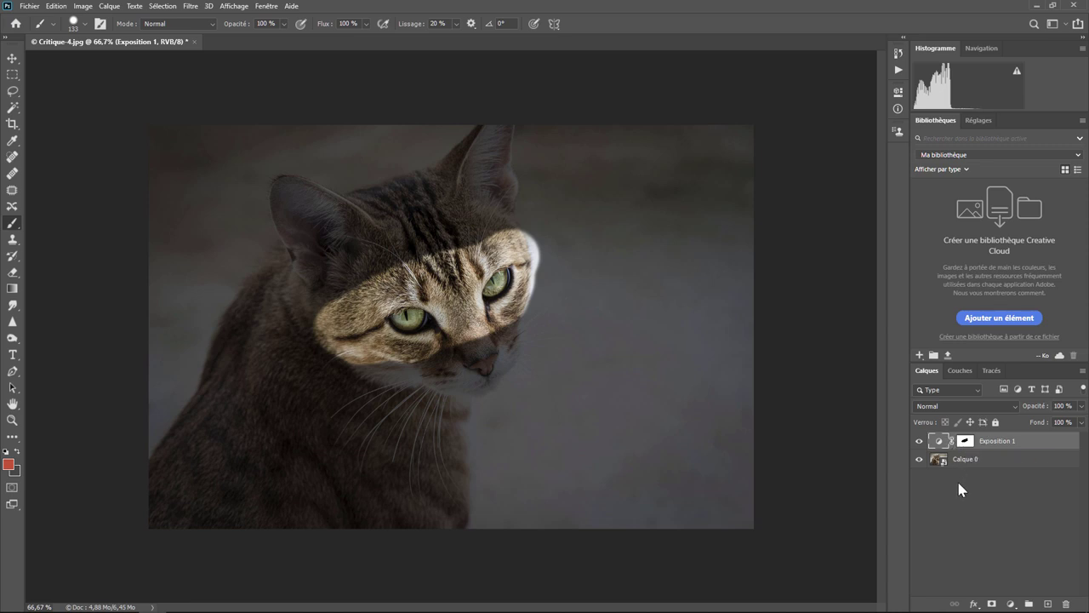
Add a new layer below Exposition 1 and select a square on the grey background.
left_click(1047, 599)
left_click_drag(955, 438, 956, 471)
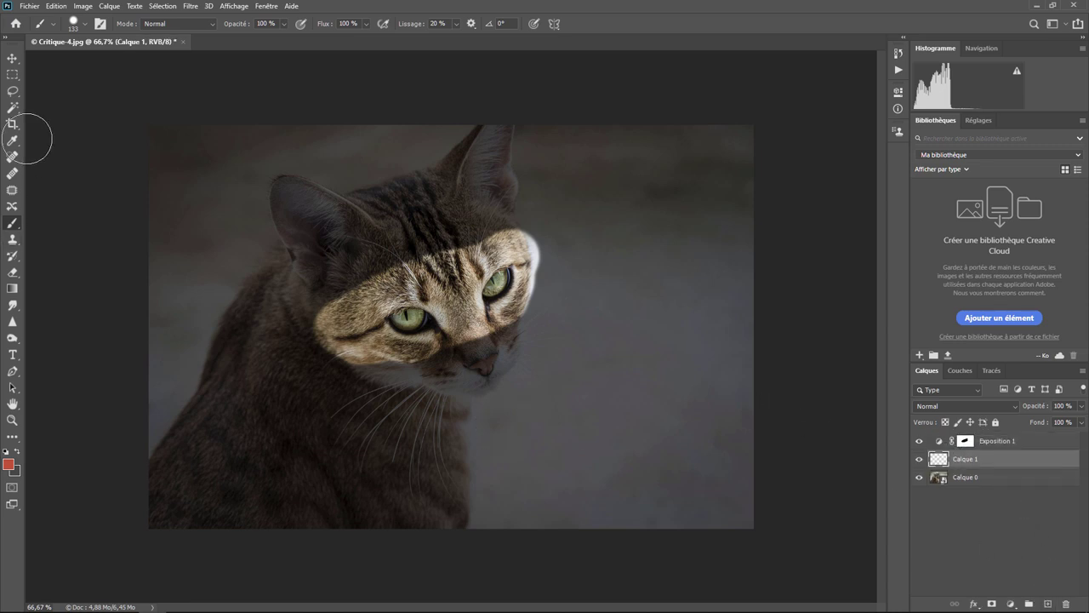
left_click(12, 74)
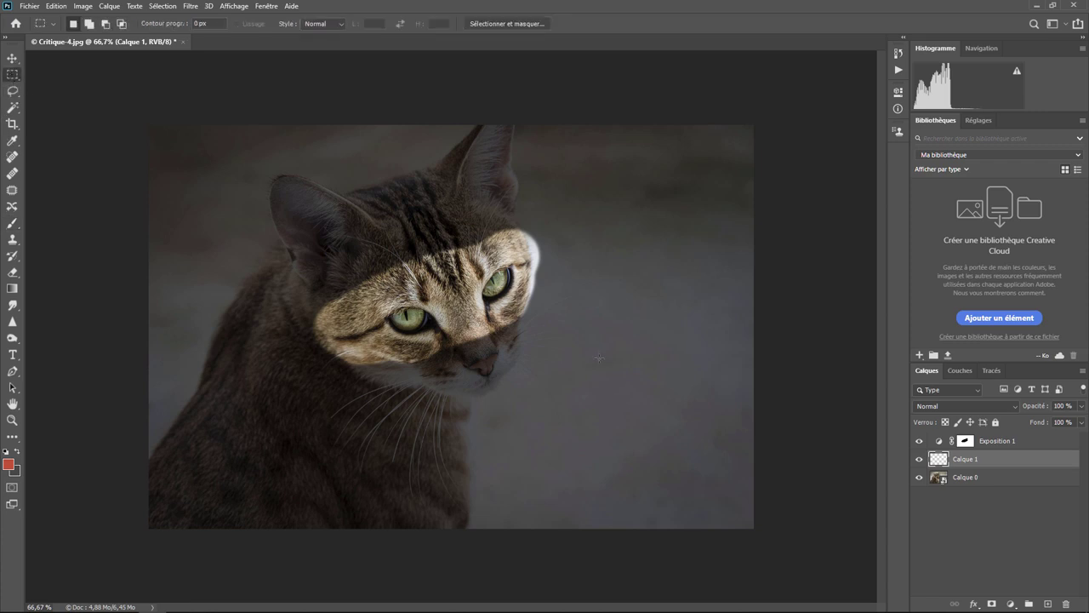
left_click_drag(599, 357, 703, 460)
Fill the square selection with the custom yellow colour ffd200.
left_click(53, 11)
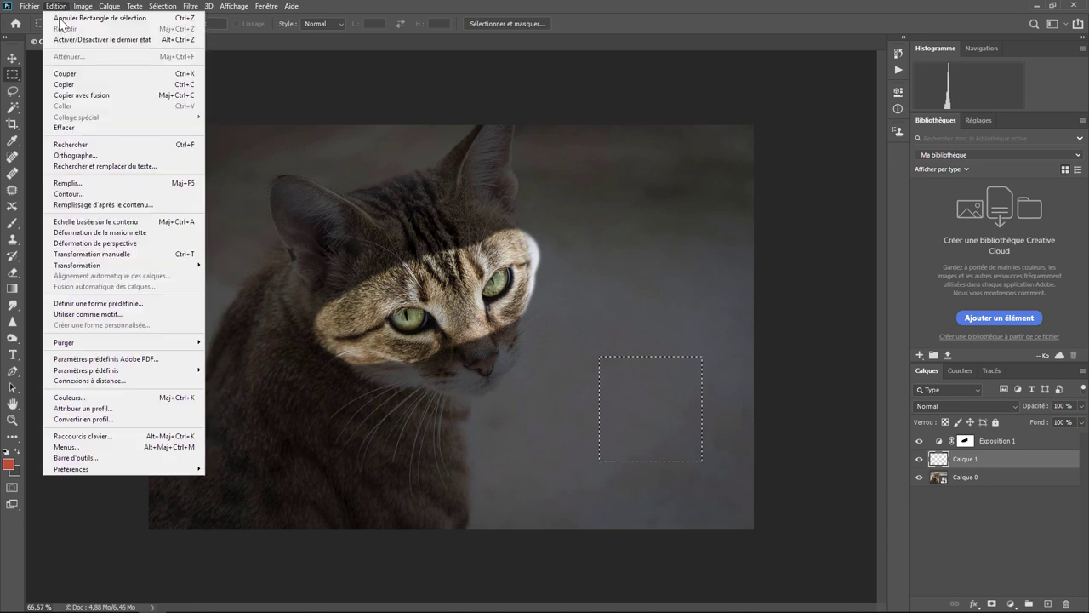
left_click(91, 183)
left_click(769, 230)
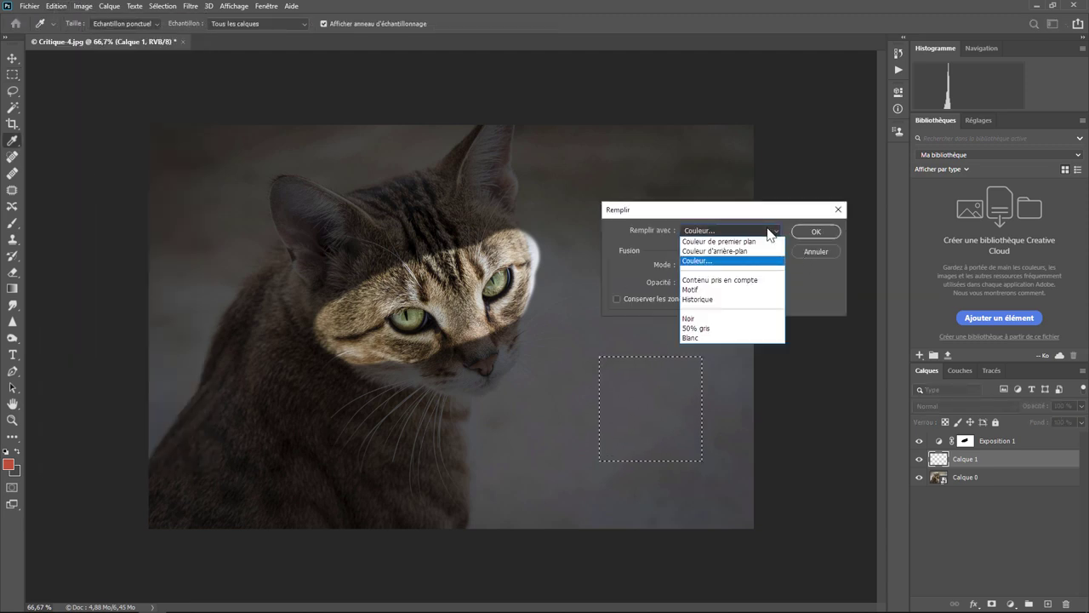
left_click(729, 262)
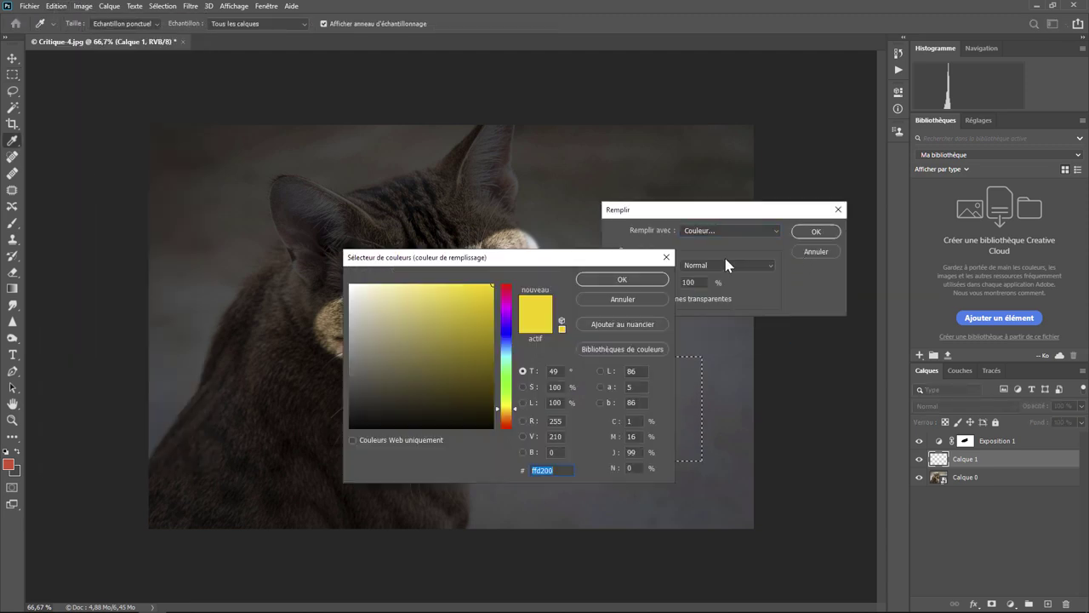
left_click(620, 280)
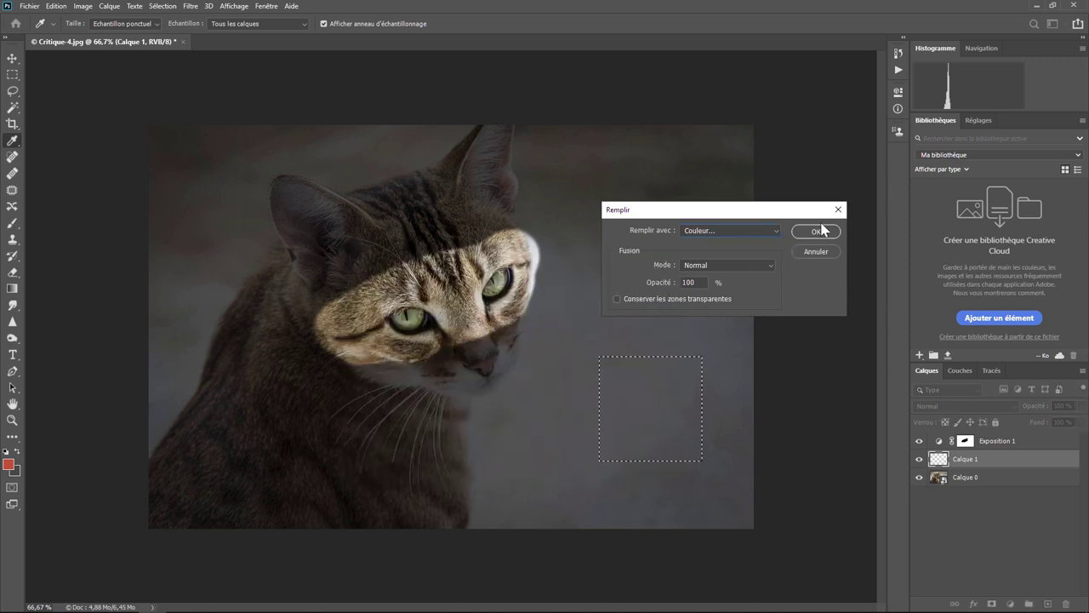
left_click(818, 229)
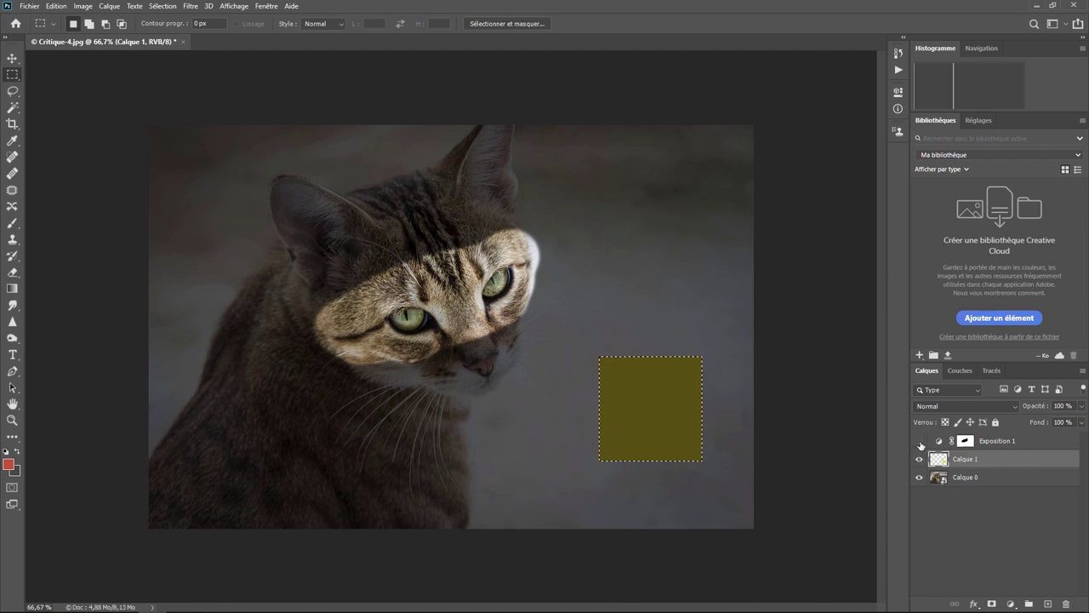
Toggle Exposition 1's visibility to compare, leaving it hidden.
left_click(920, 441)
left_click(920, 441)
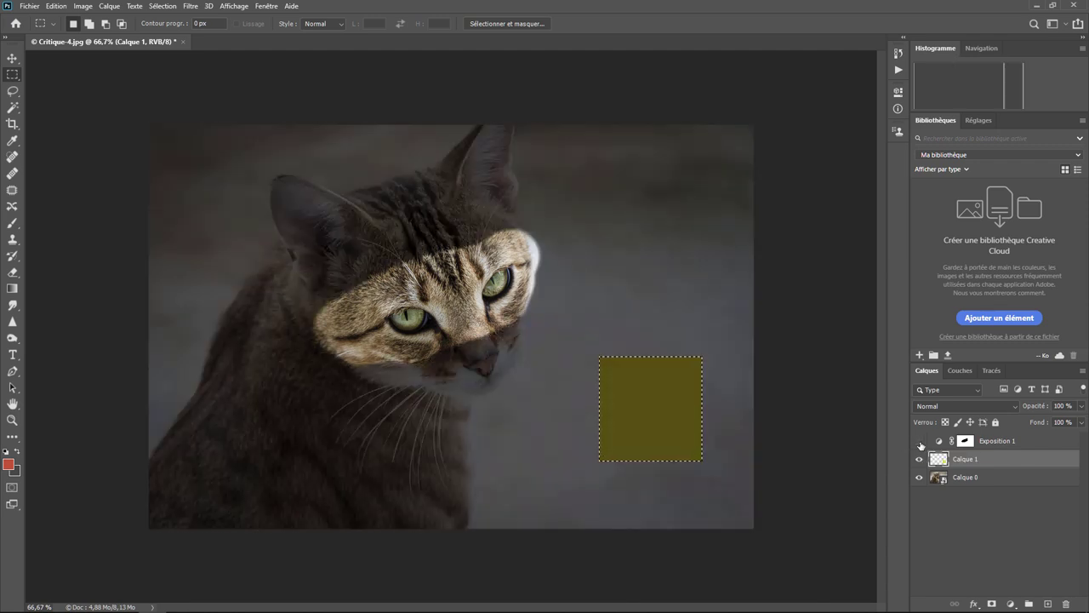
left_click(920, 441)
Turn Exposition 1 back on, deselect the yellow square, and show the Image menu.
left_click(920, 441)
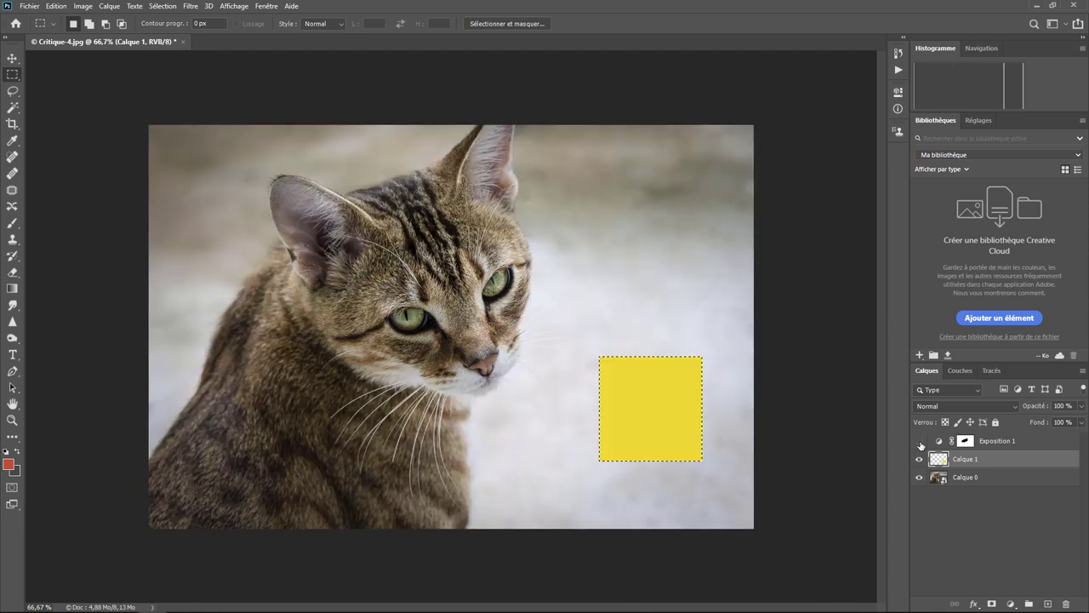
left_click(920, 441)
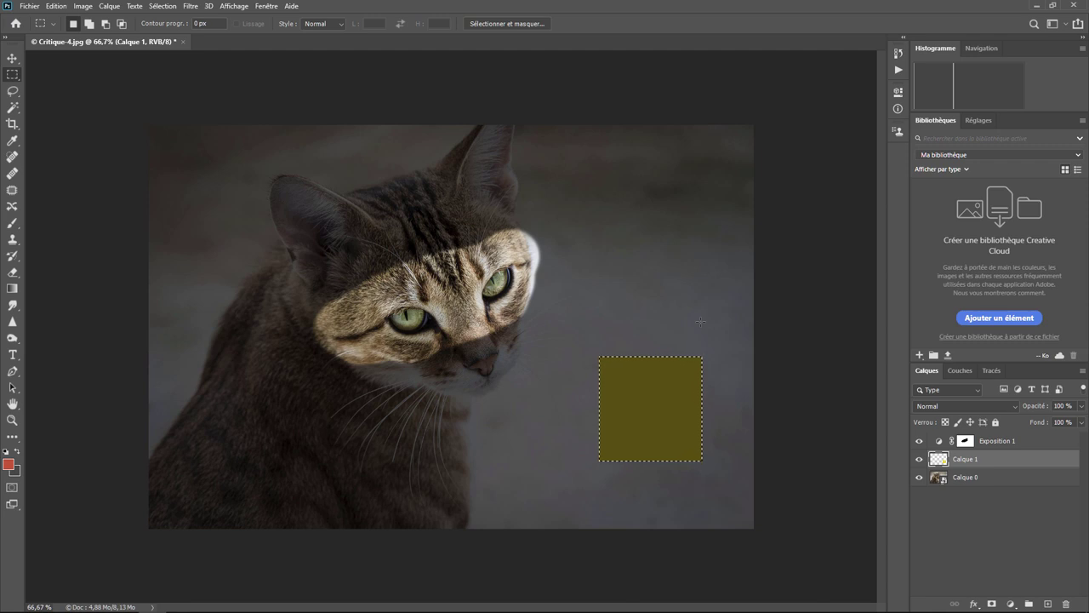
key("ctrl+d")
left_click(88, 6)
mouse_move(95, 35)
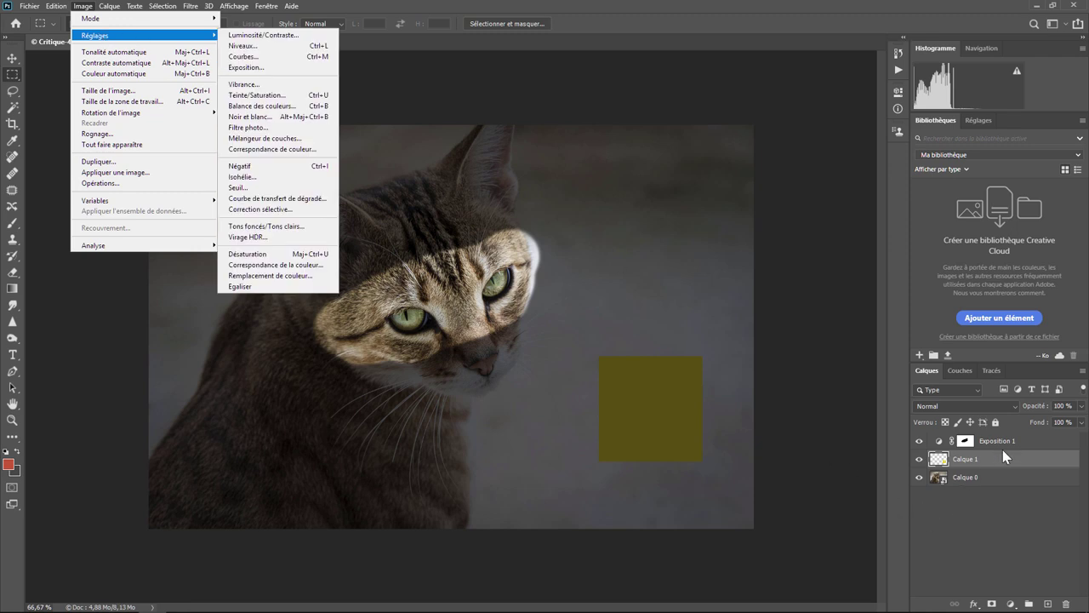
Delete Calque 1, the layer holding the yellow square.
left_click(1010, 603)
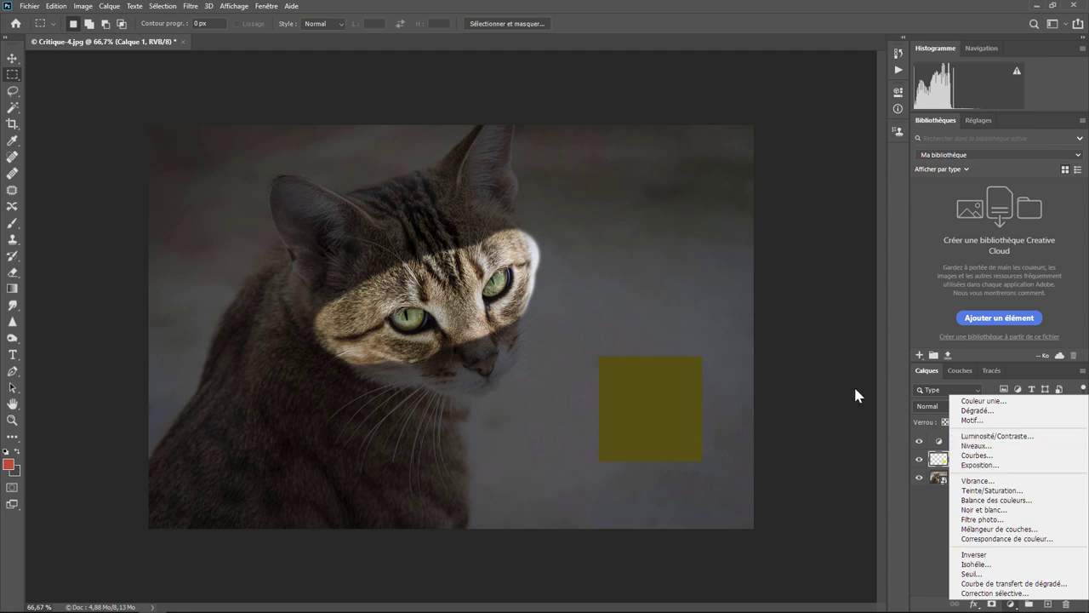
left_click(998, 468)
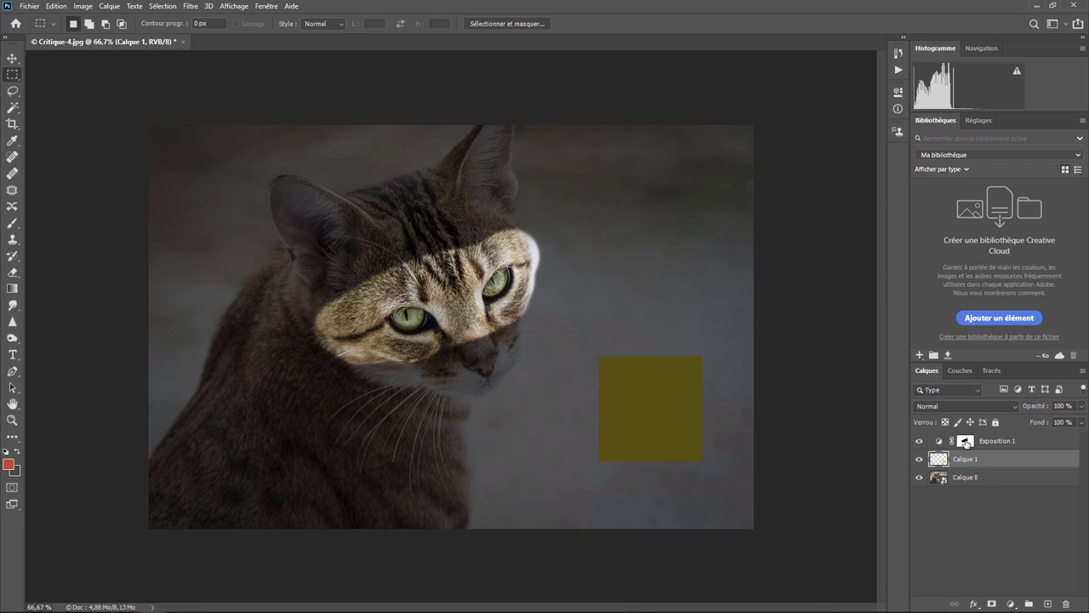
left_click(974, 482)
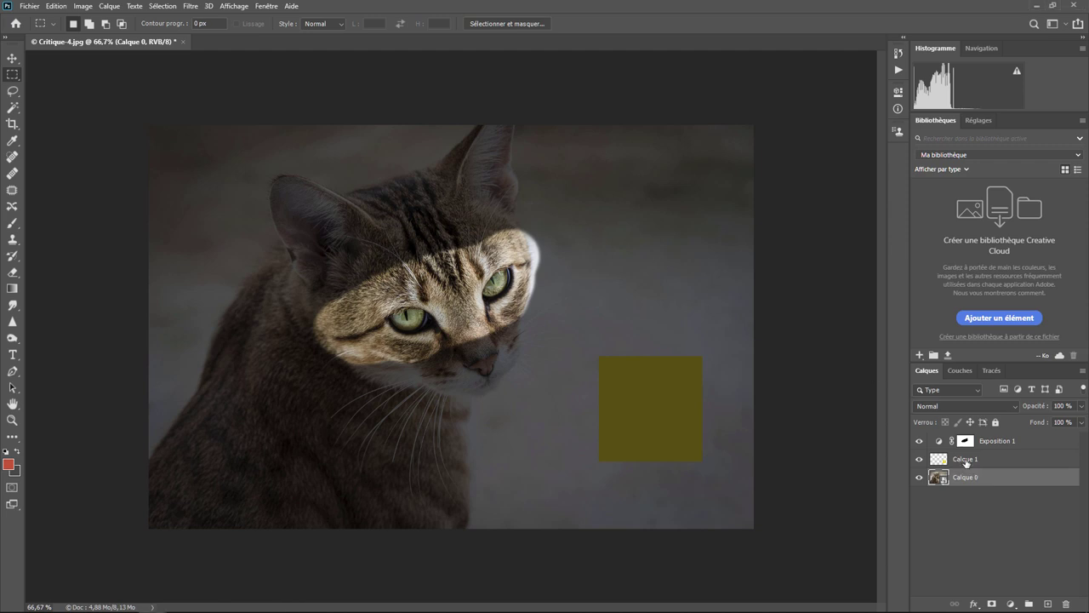
left_click(966, 460)
key("Delete")
Delete the Exposition 1 layer with Supprimer le calque and show the Image menu.
right_click(991, 441)
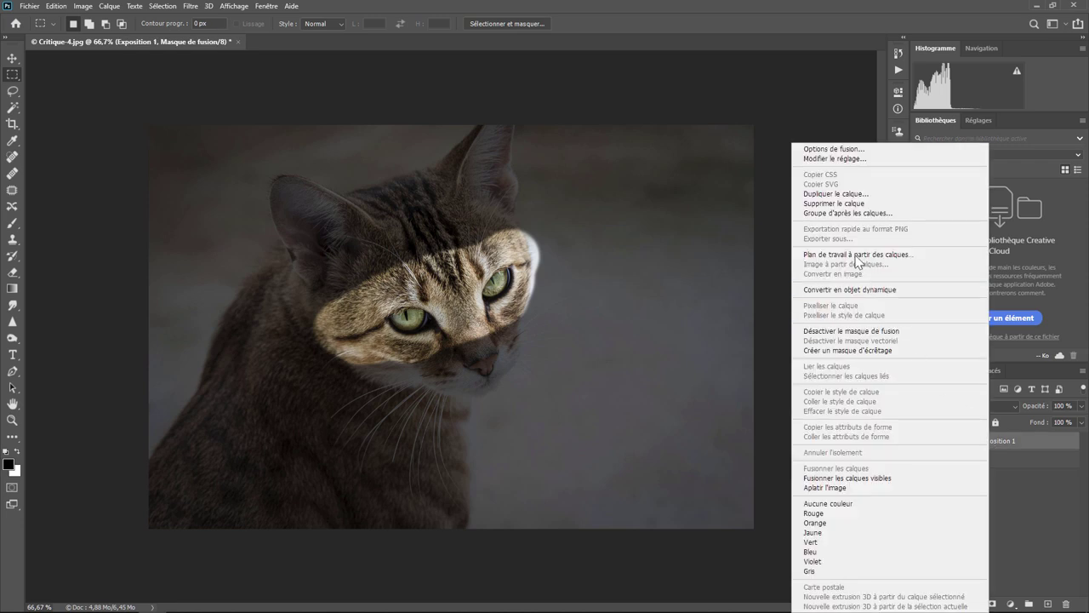
left_click(829, 204)
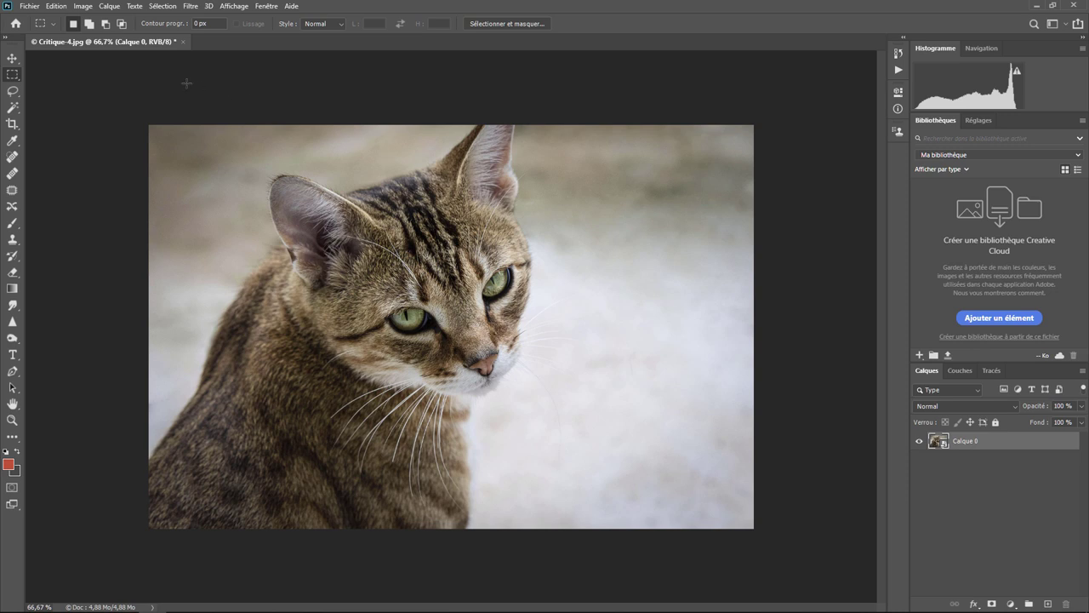
left_click(86, 7)
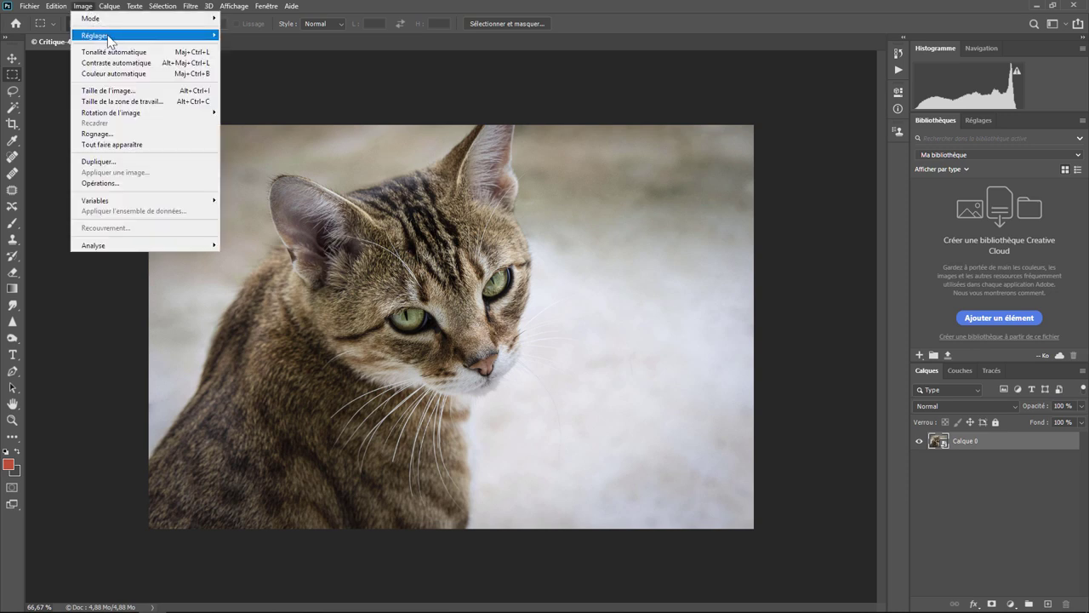
mouse_move(96, 35)
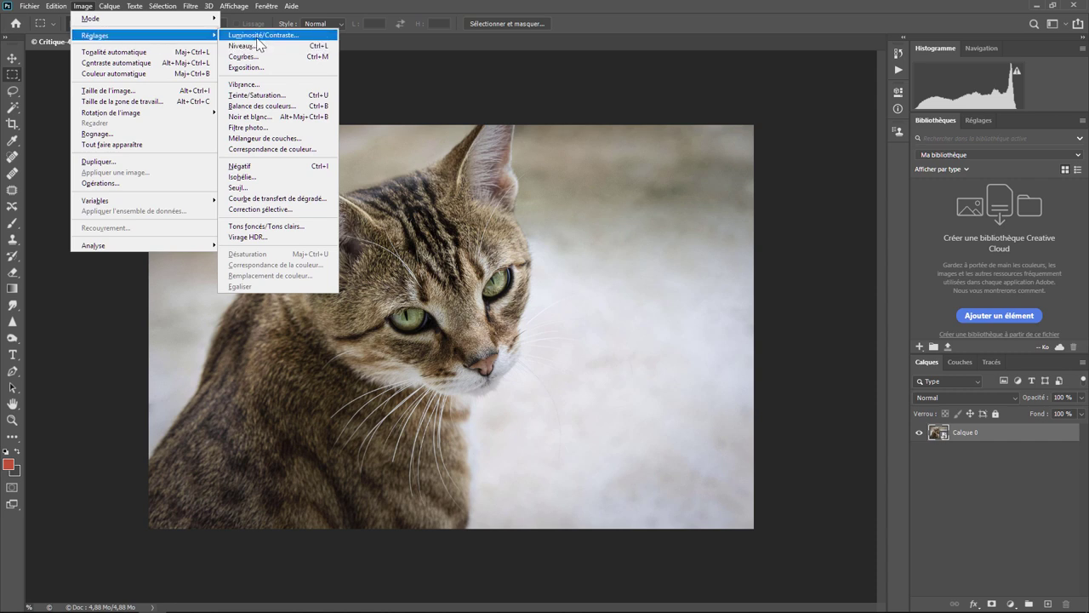
left_click(258, 38)
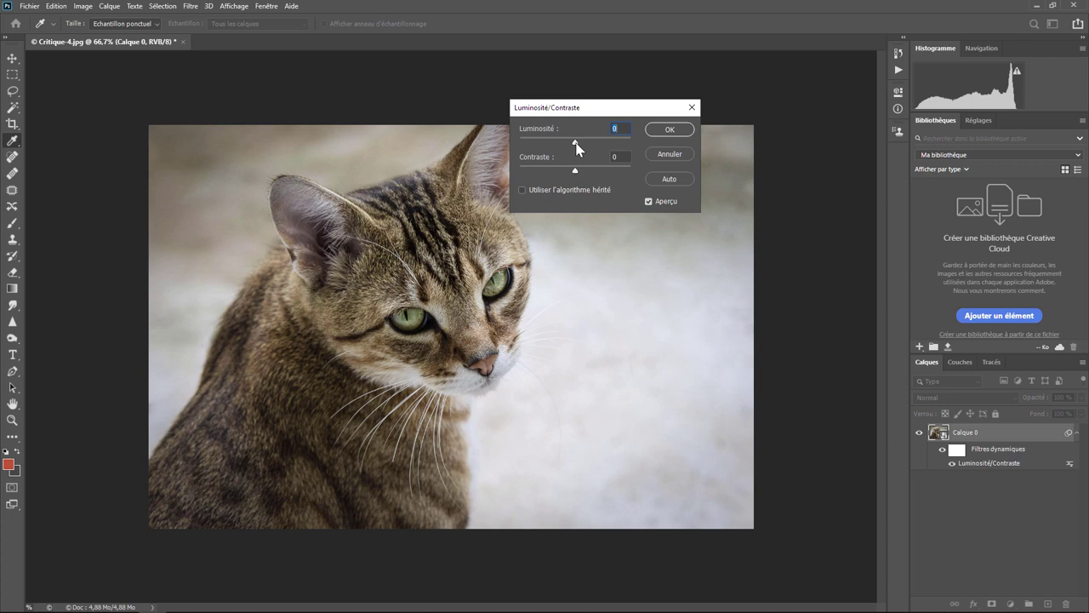
mouse_move(575, 143)
left_mouse_down()
mouse_move(551, 143)
mouse_move(566, 143)
mouse_move(564, 170)
mouse_move(520, 171)
mouse_move(600, 177)
left_mouse_up()
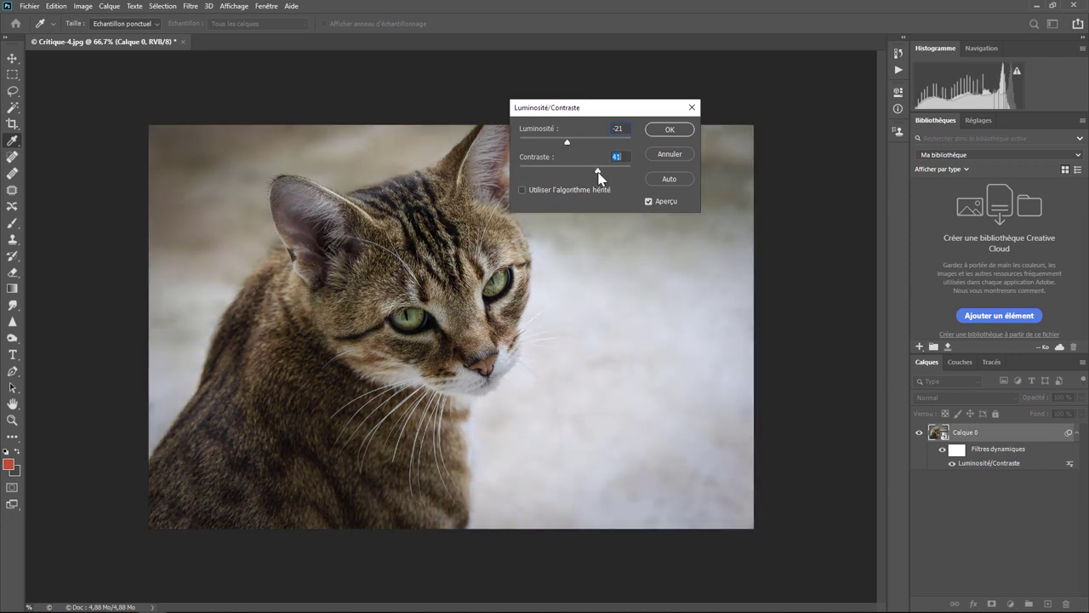
left_click(670, 154)
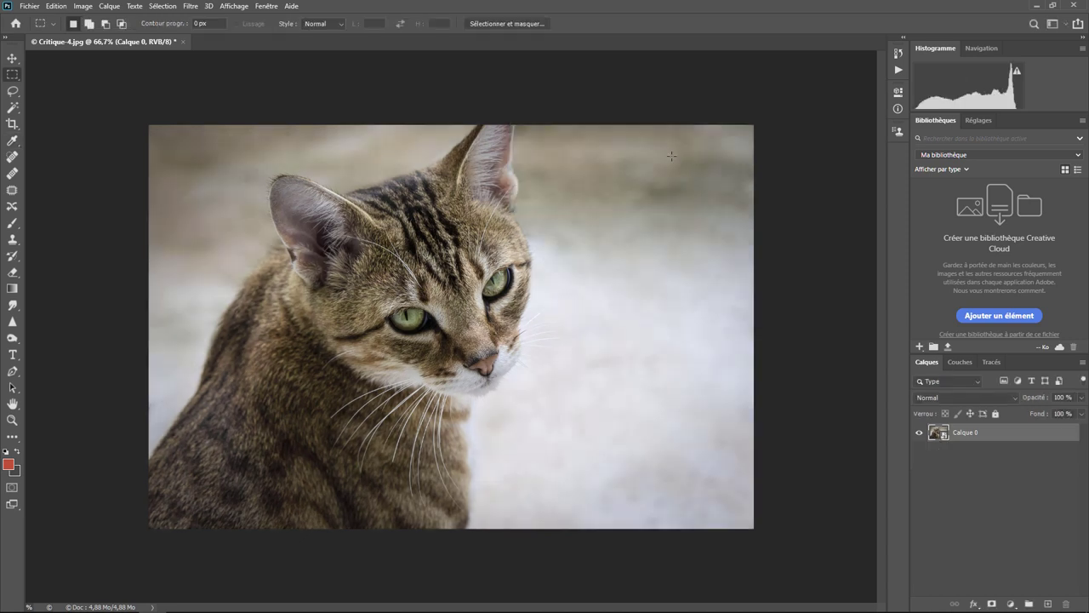
left_click(83, 6)
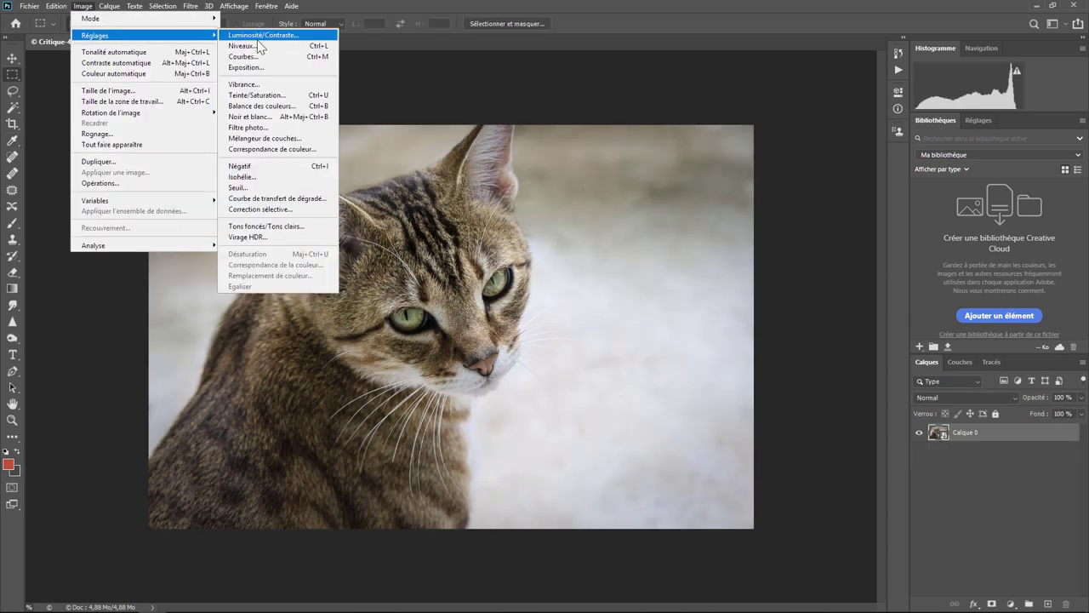
left_click(259, 56)
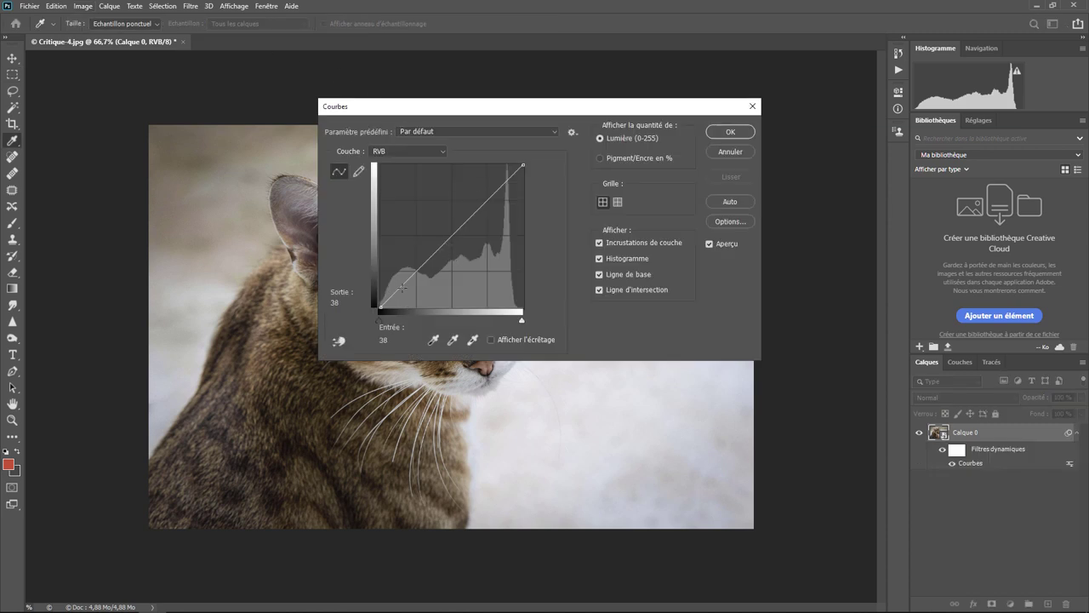
left_click_drag(402, 288, 402, 296)
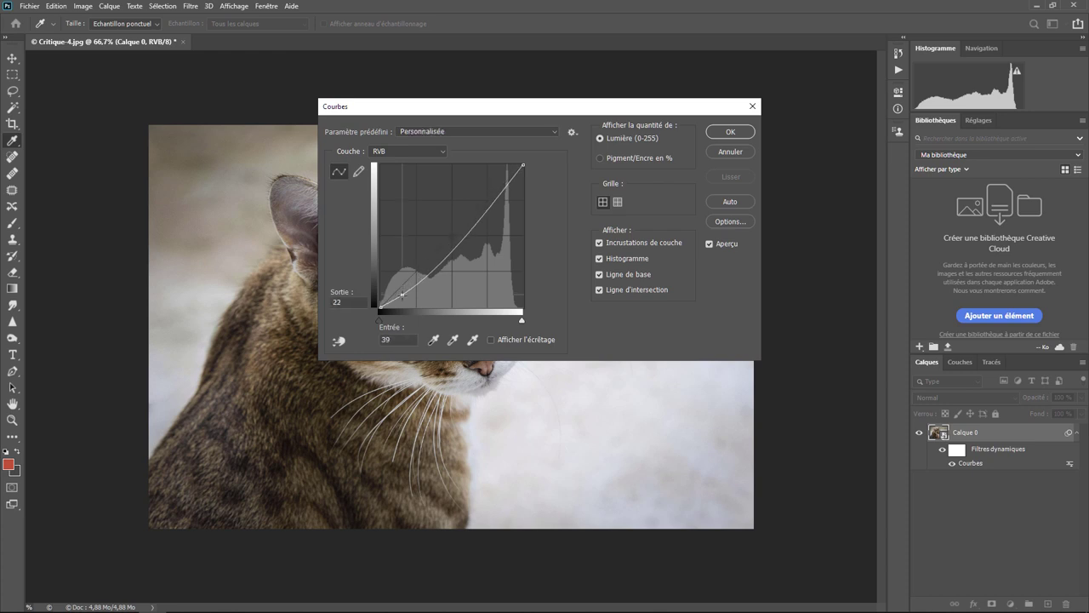
left_click_drag(496, 195, 496, 181)
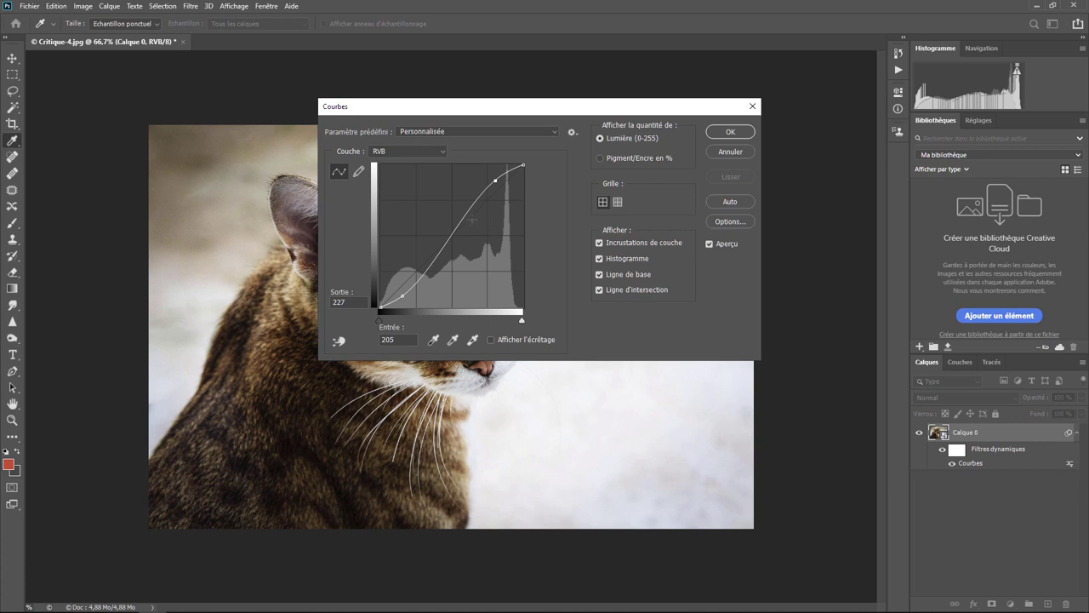
left_click(728, 152)
left_click(81, 7)
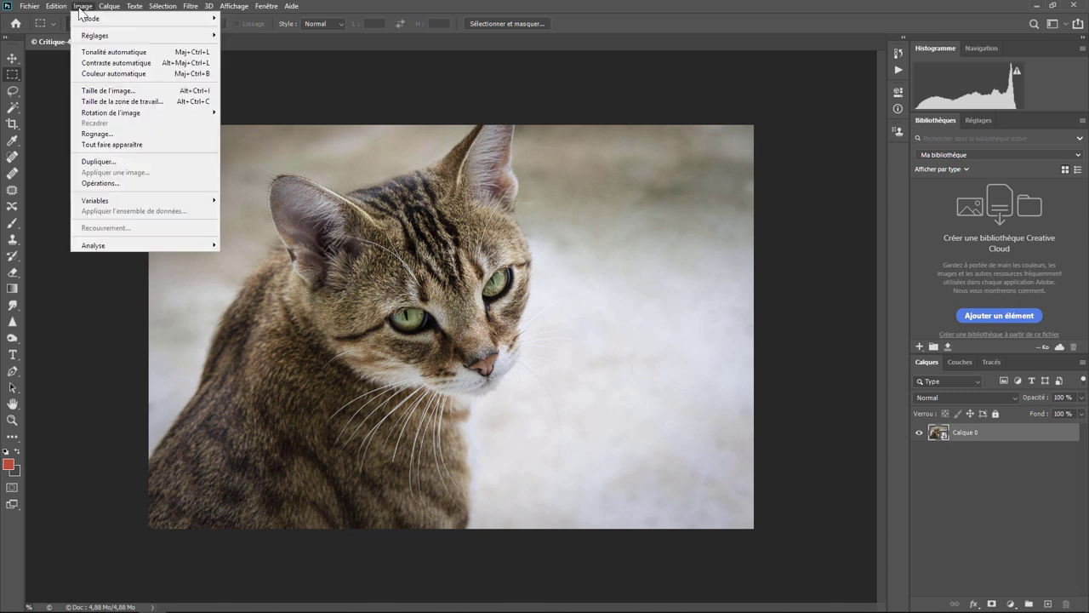
mouse_move(143, 35)
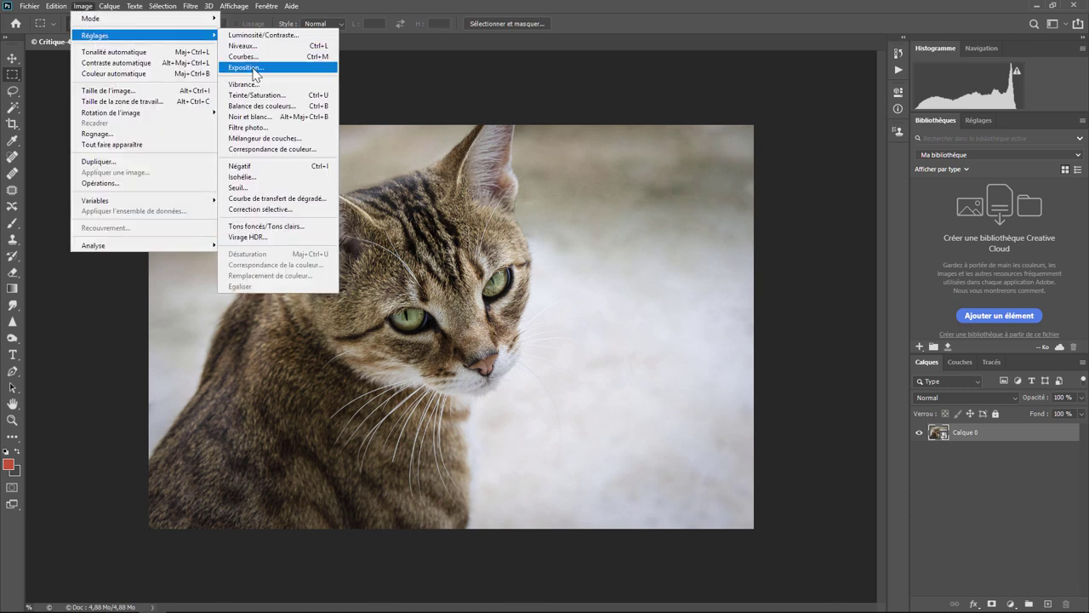
Preview a slightly lower exposure, then cancel the Exposition adjustment.
left_click(254, 68)
mouse_move(506, 213)
left_mouse_down()
mouse_move(530, 210)
mouse_move(460, 214)
mouse_move(506, 214)
mouse_move(514, 225)
mouse_move(503, 219)
mouse_move(503, 236)
left_mouse_up()
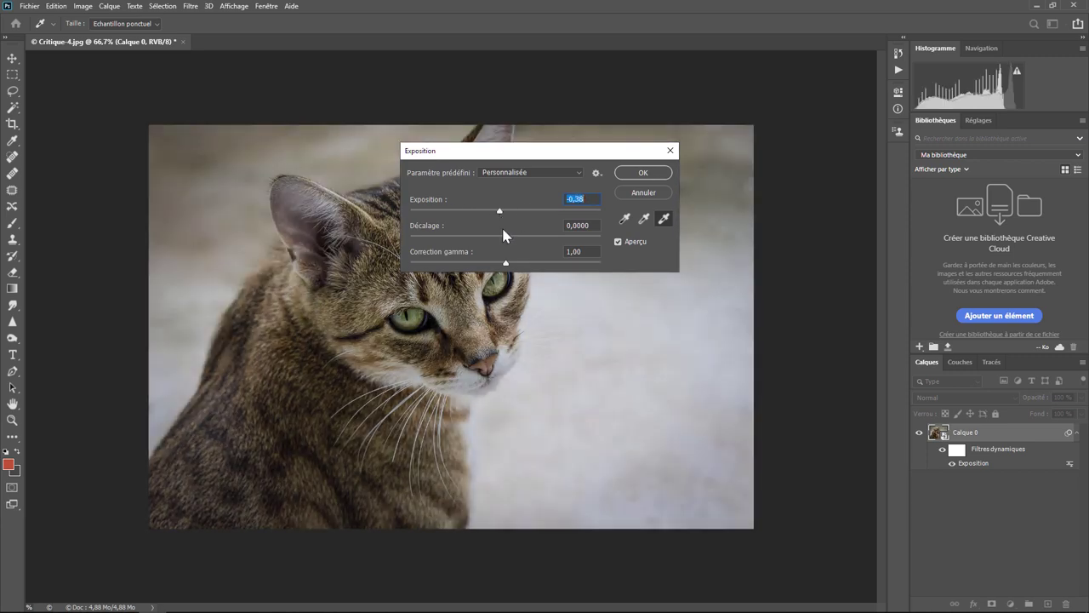
left_click(645, 193)
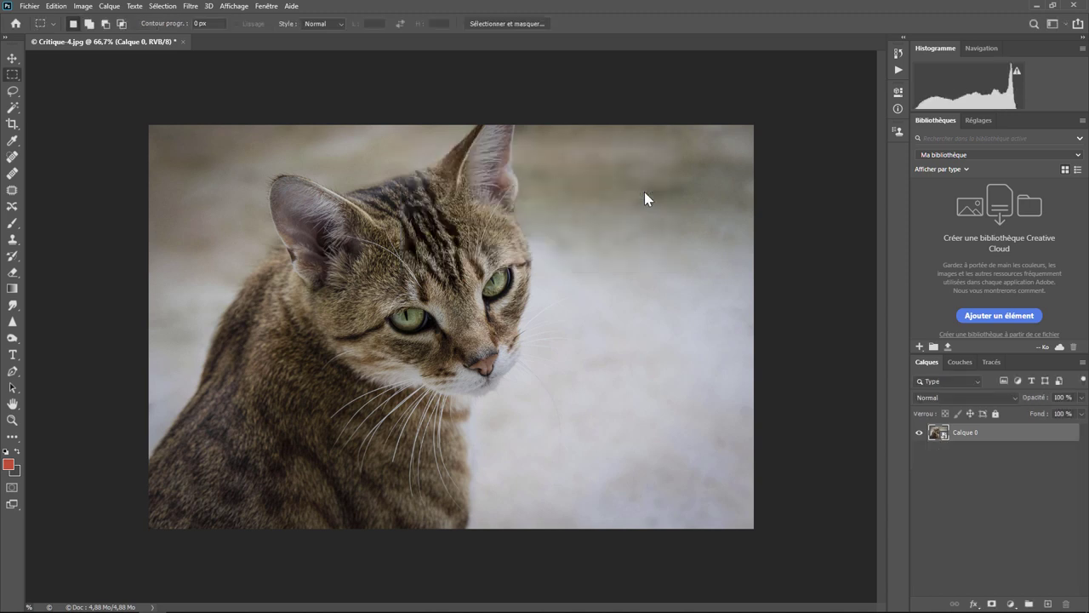
Preview a slight Vibrance increase from Image > Réglages, then cancel it.
left_click(84, 7)
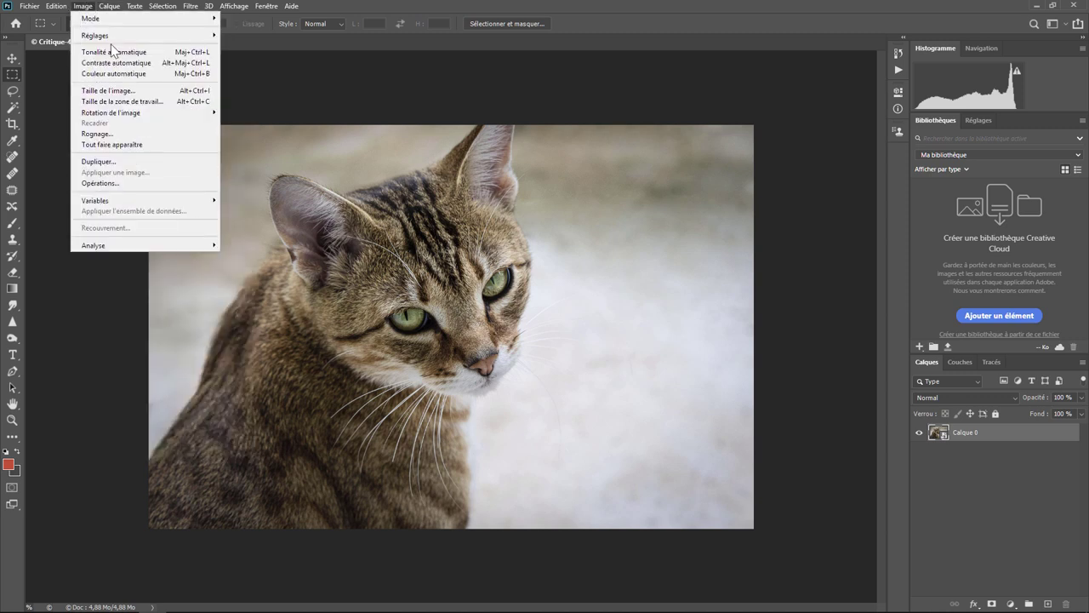
mouse_move(95, 35)
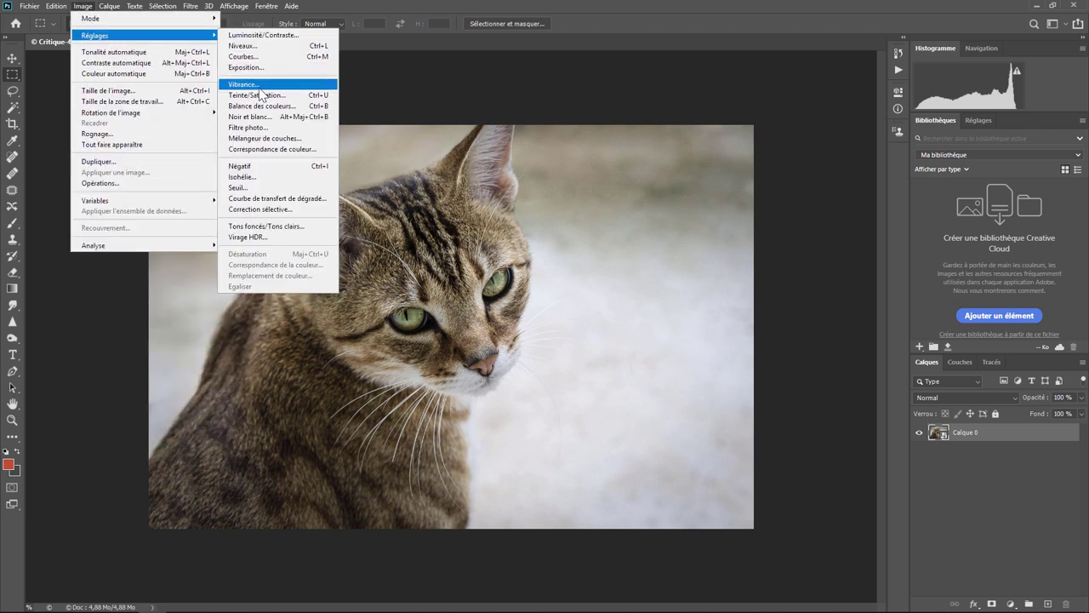
left_click(247, 84)
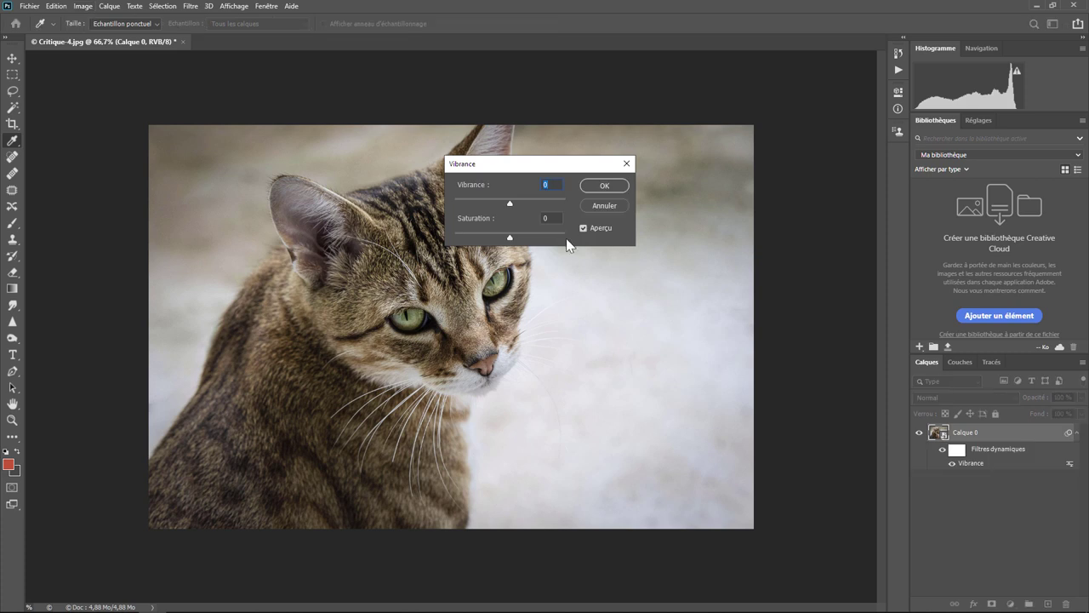
mouse_move(510, 205)
left_mouse_down()
mouse_move(499, 243)
mouse_move(514, 238)
left_mouse_up()
left_click(600, 211)
left_click(84, 8)
mouse_move(145, 35)
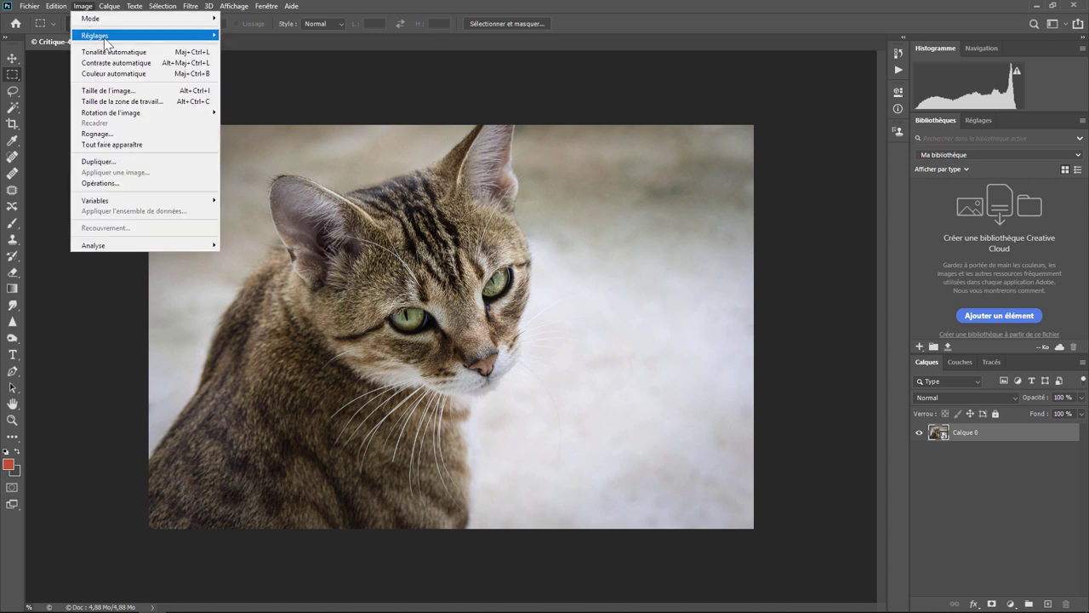
left_click(284, 106)
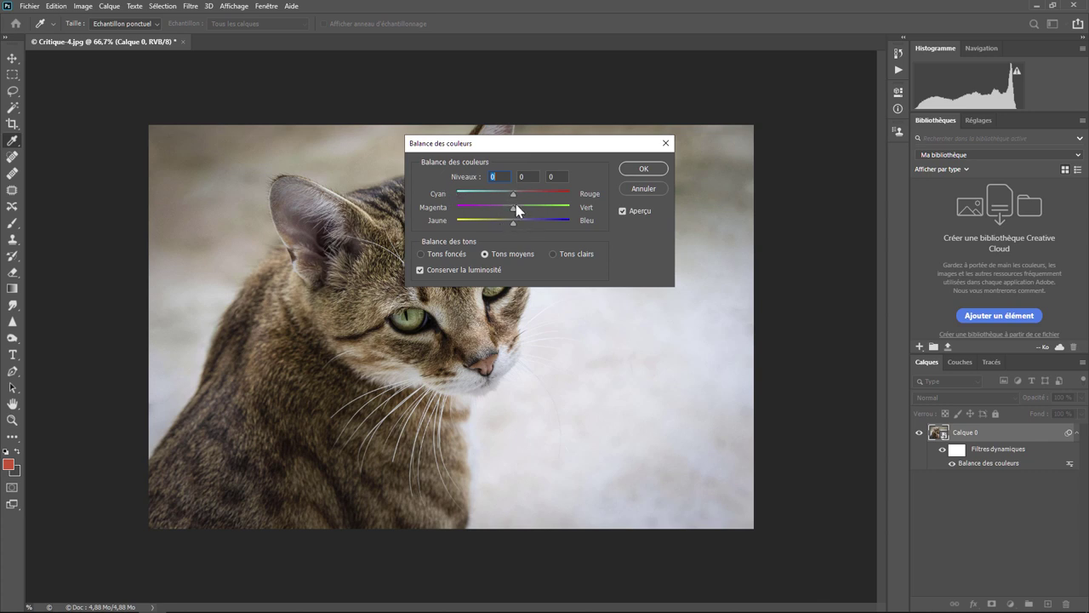
left_click(641, 189)
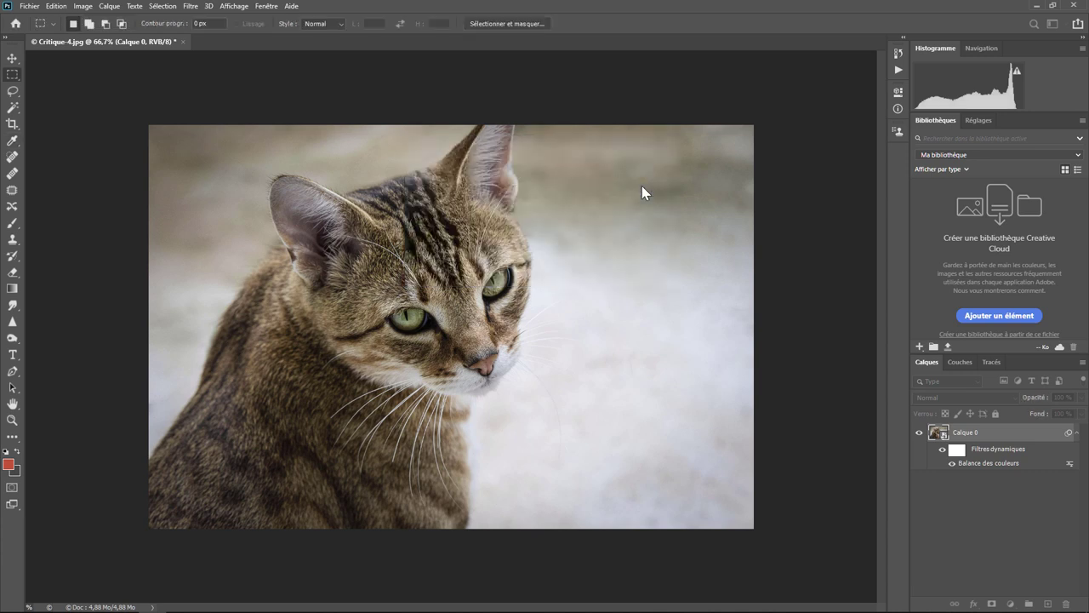
left_click(82, 6)
mouse_move(95, 34)
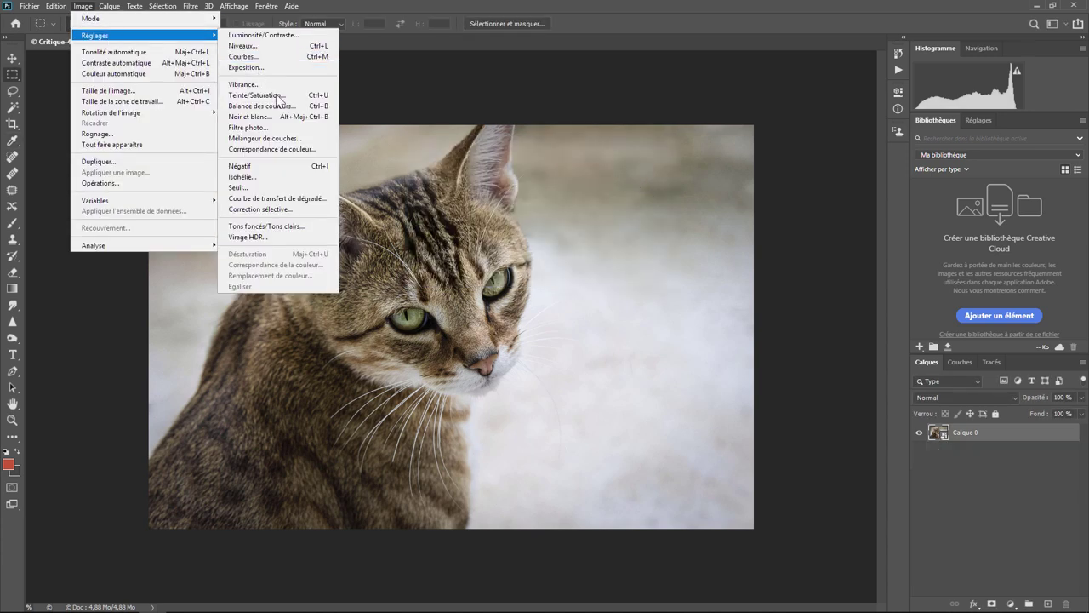
left_click(249, 117)
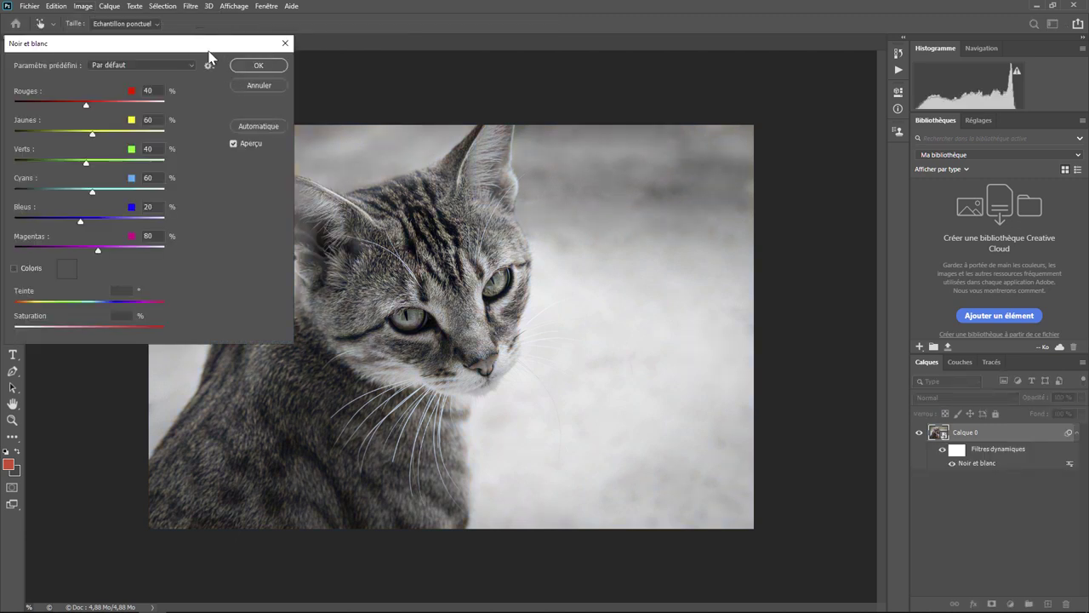
left_click_drag(193, 48, 736, 63)
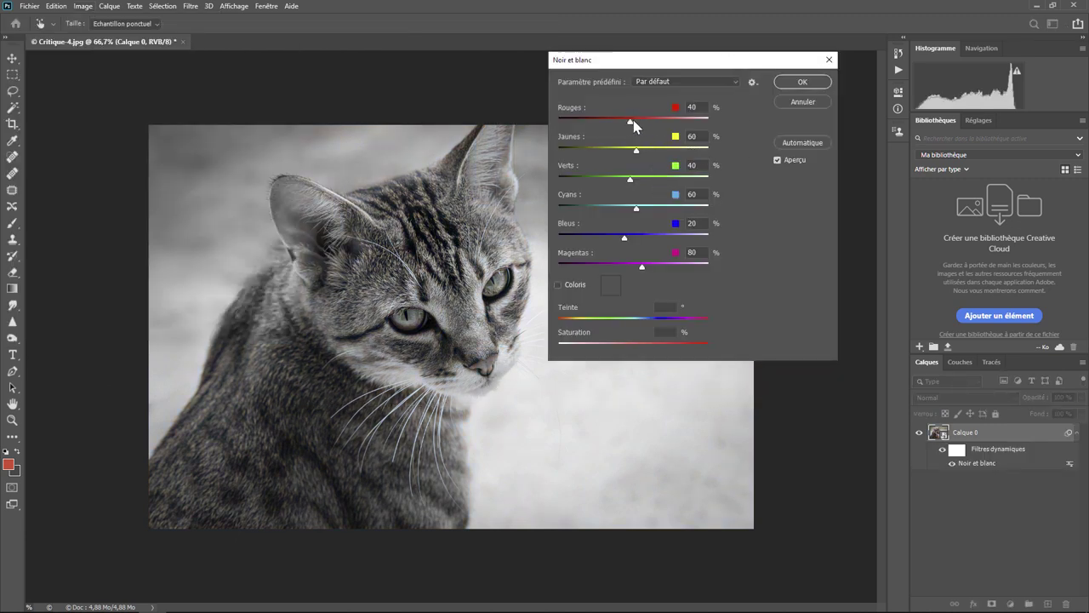
left_click_drag(632, 122, 636, 122)
double_click(694, 107)
type("-75")
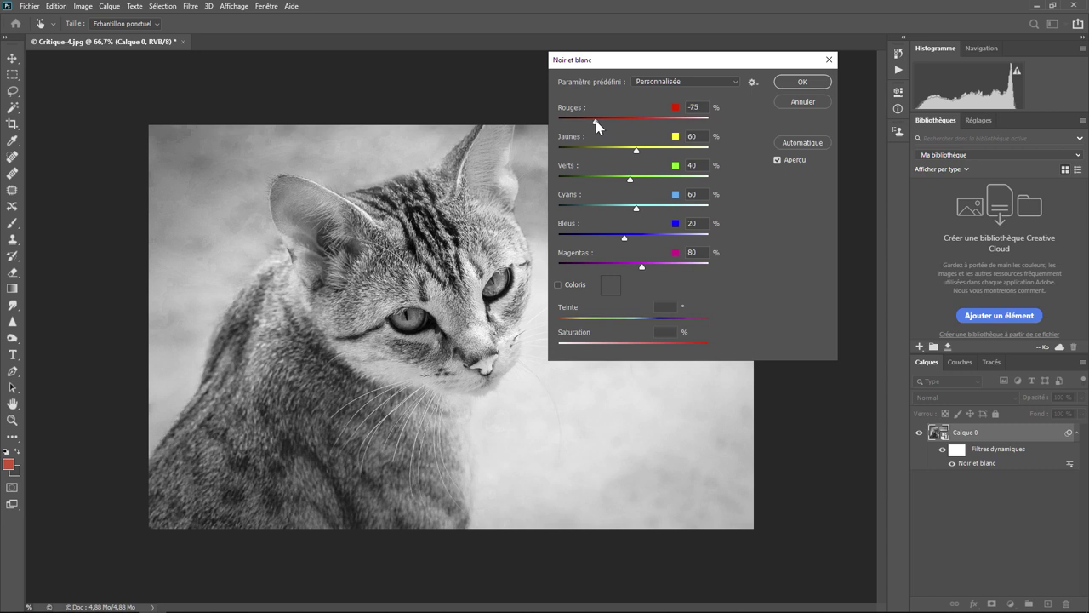
left_click_drag(596, 122, 631, 121)
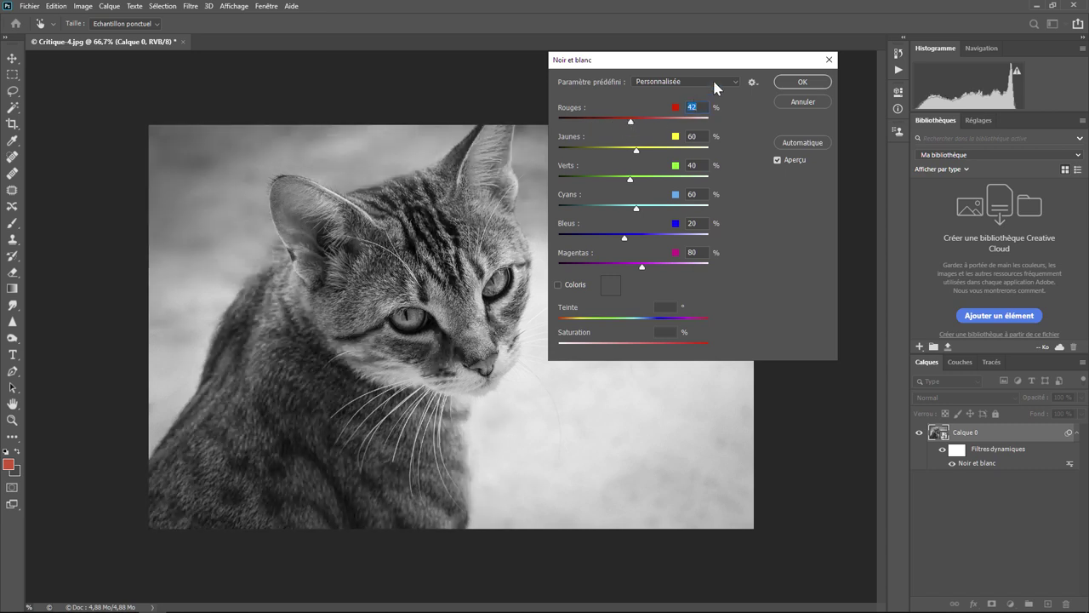
left_click(714, 81)
left_click(714, 83)
left_click(791, 103)
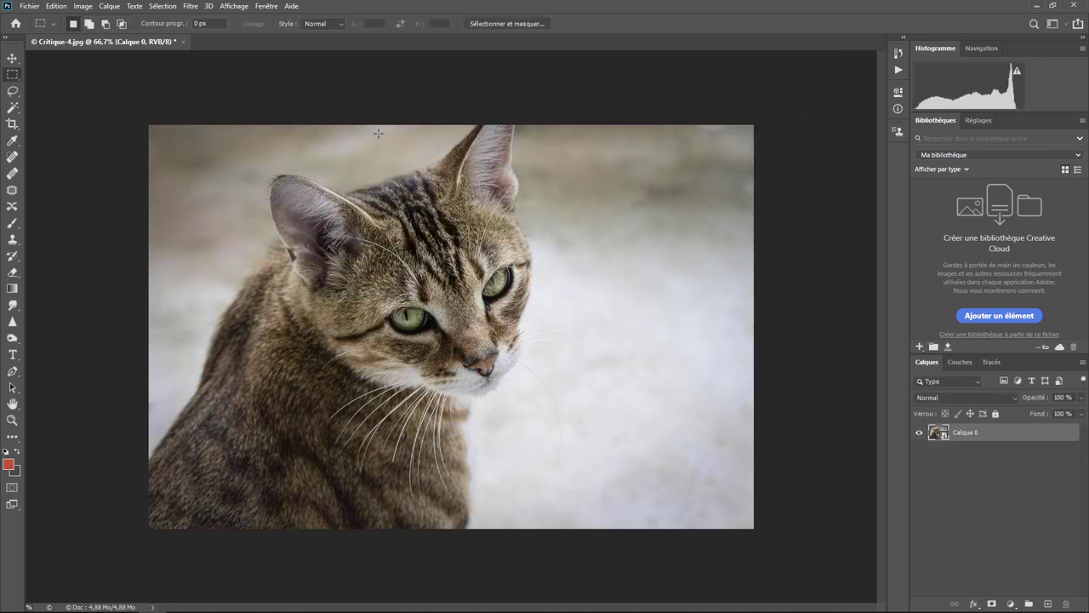
left_click(86, 7)
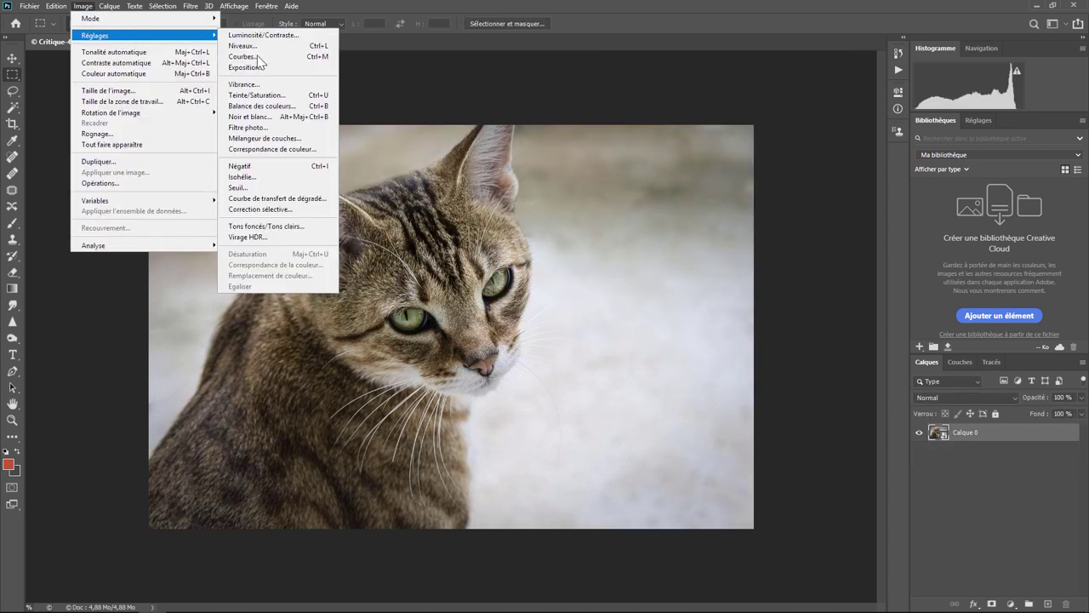
mouse_move(143, 35)
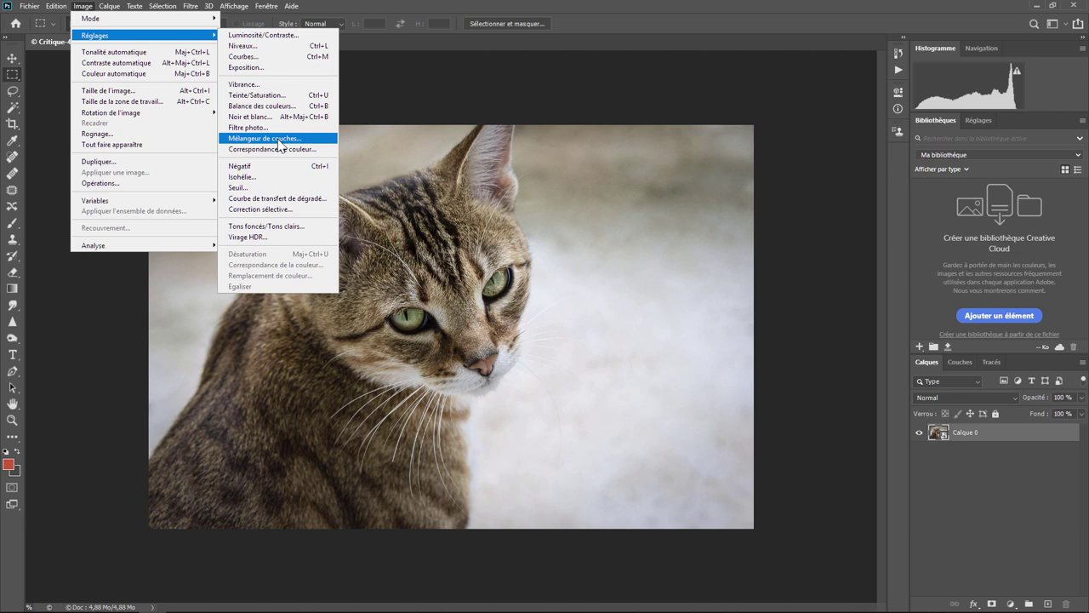
left_click(296, 226)
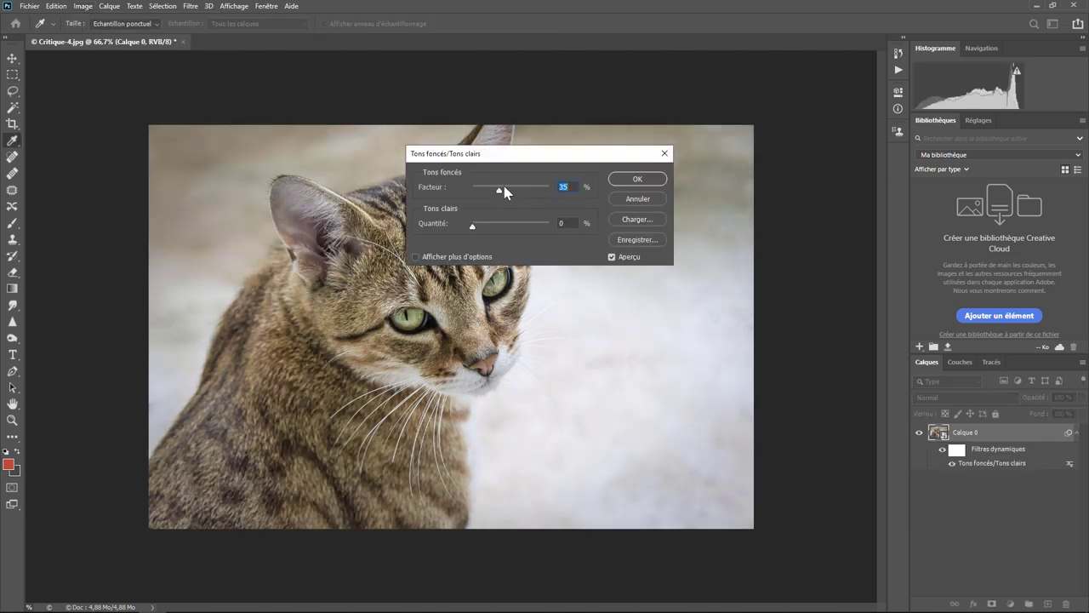
left_click_drag(510, 191, 520, 187)
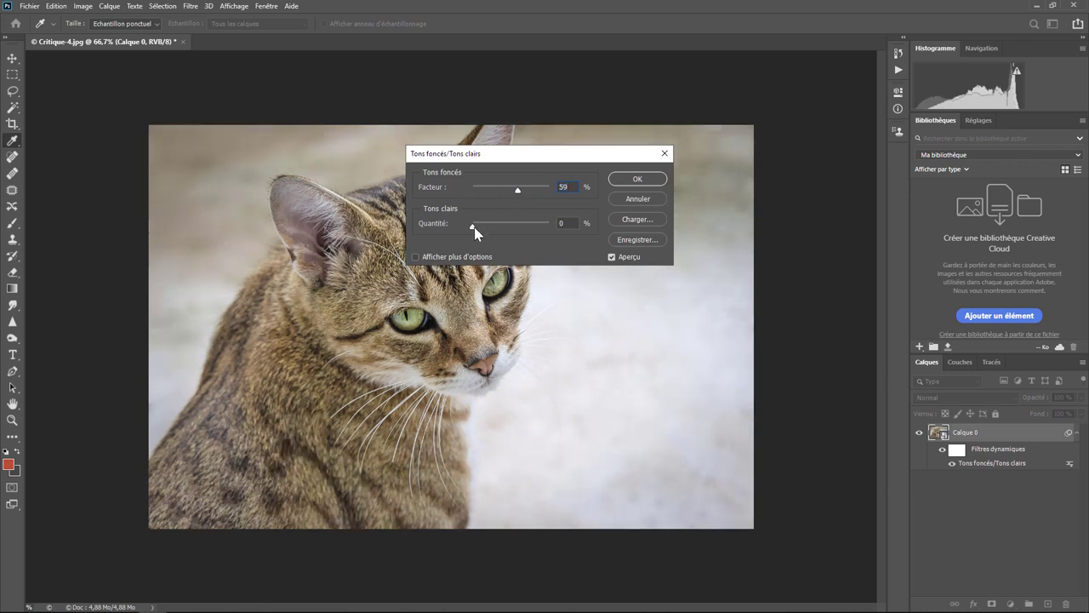
left_click_drag(473, 225, 517, 224)
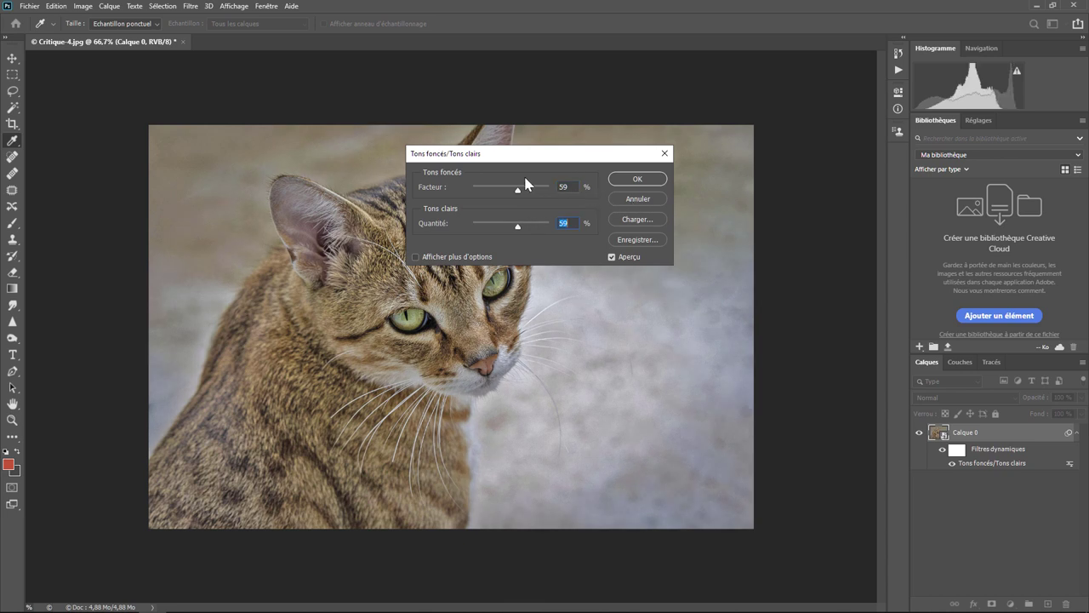
left_click(637, 199)
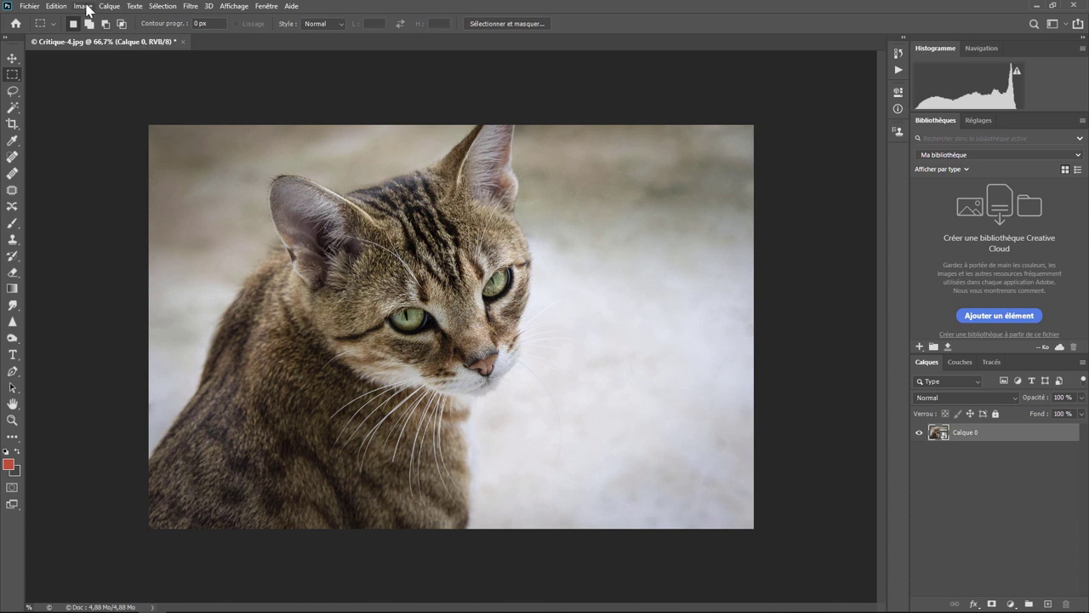
Add a Motif 1 pattern fill layer with the water pattern above Calque 0.
left_click(82, 6)
mouse_move(95, 35)
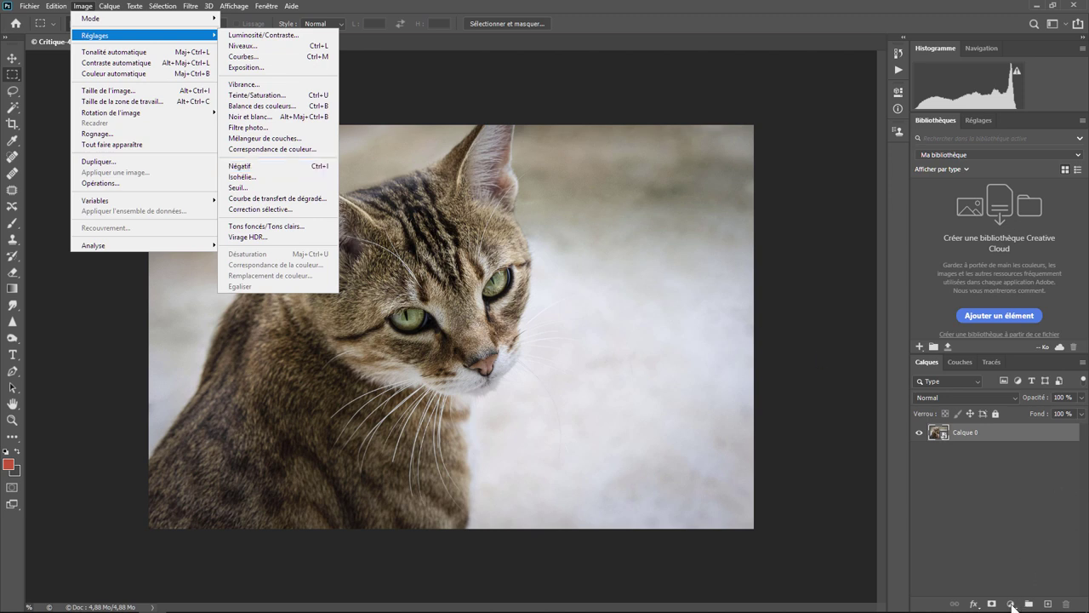
left_click(1012, 605)
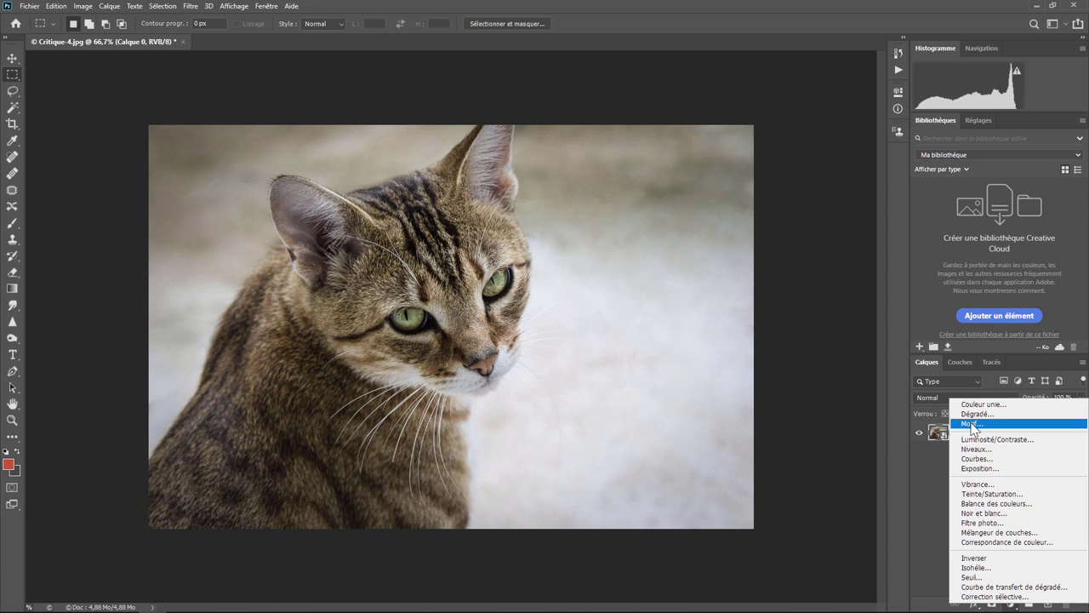
left_click(972, 424)
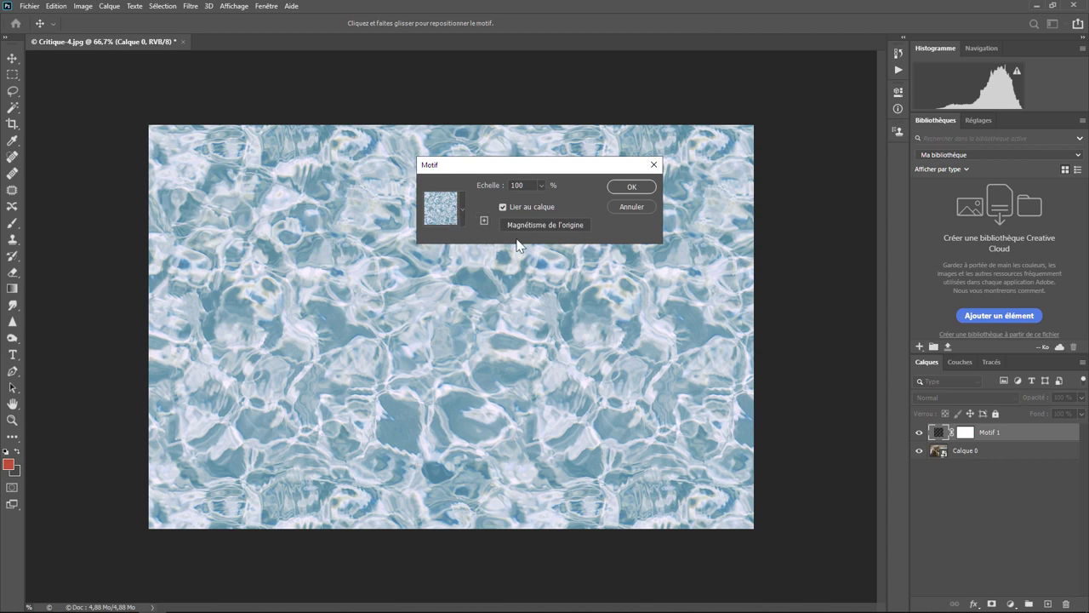
left_click(632, 187)
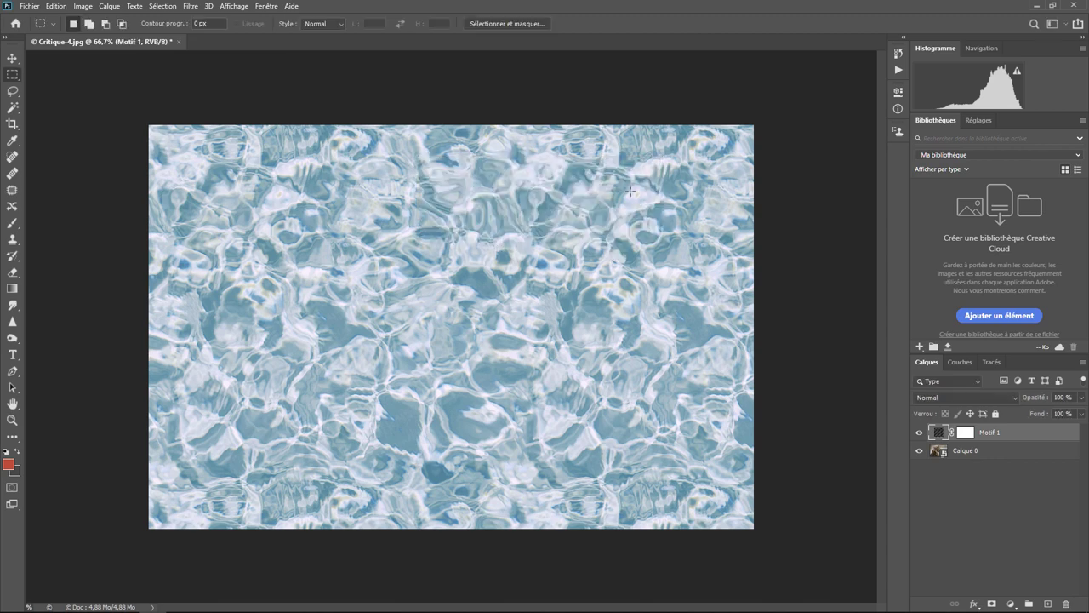
Set Motif 1's blend mode to Produit and select its layer mask.
left_click(951, 397)
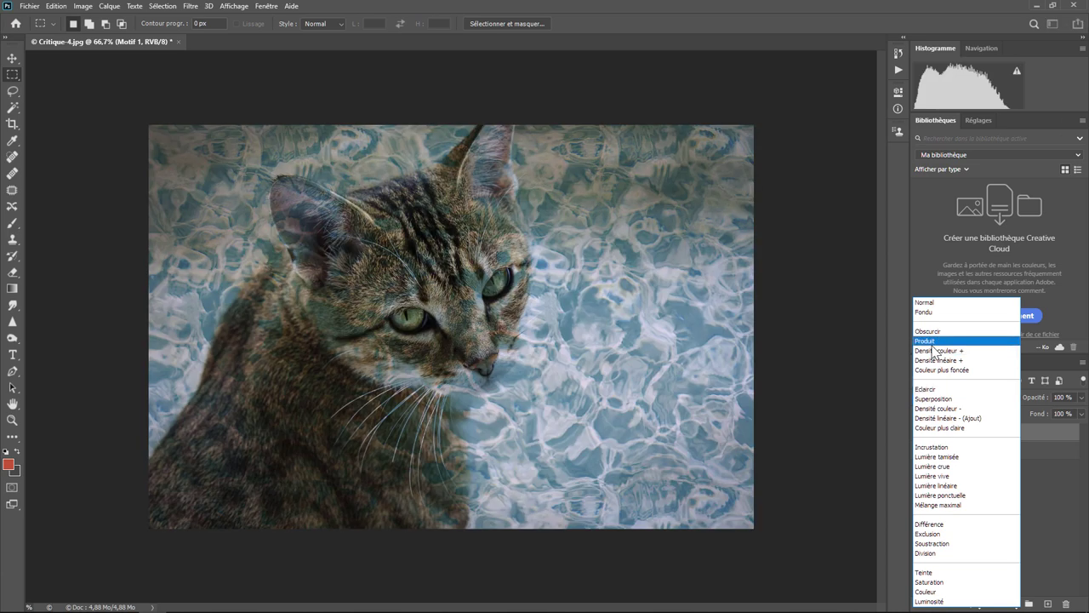
left_click(932, 341)
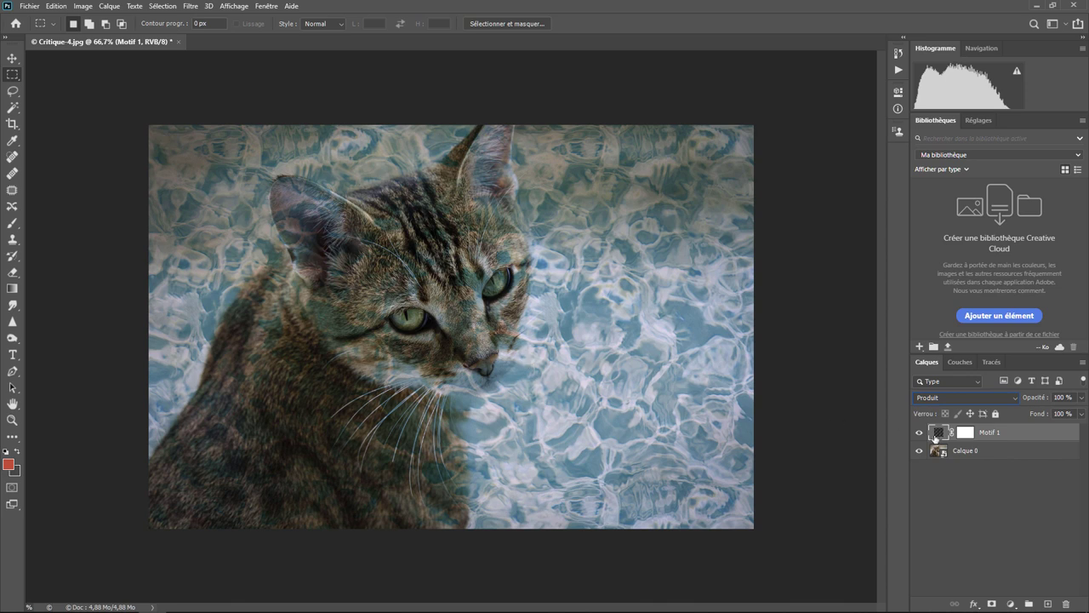
left_click(968, 435)
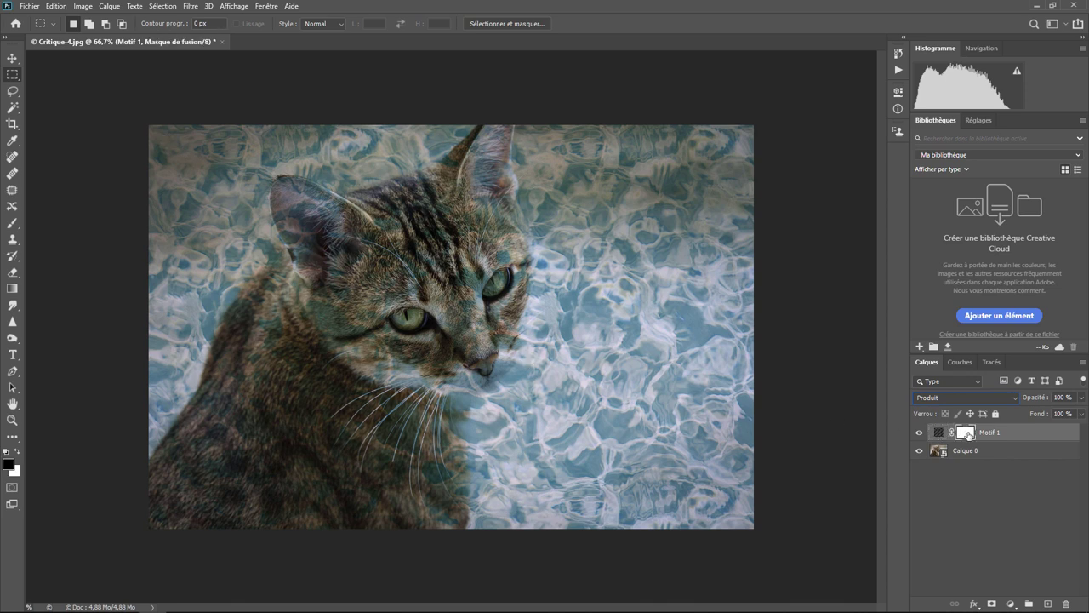
Paint black on the Motif 1 mask to hide the water over the cat's face and chest.
left_click(13, 223)
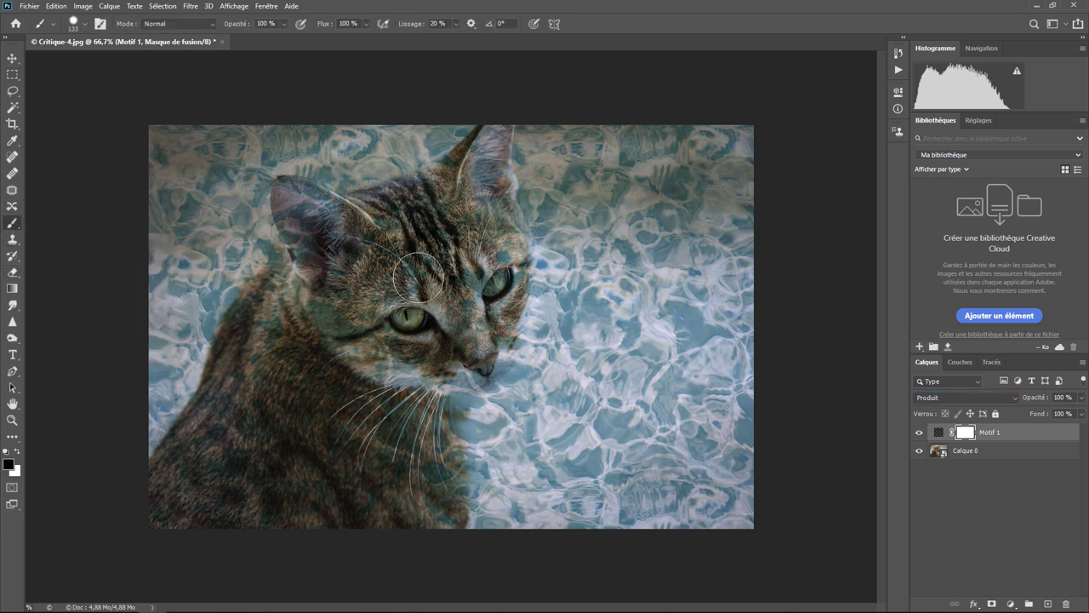
mouse_move(418, 278)
left_mouse_down()
mouse_move(456, 341)
mouse_move(342, 225)
mouse_move(290, 192)
mouse_move(425, 213)
mouse_move(315, 297)
mouse_move(254, 328)
mouse_move(190, 479)
mouse_move(304, 347)
mouse_move(323, 365)
mouse_move(412, 325)
mouse_move(443, 523)
left_mouse_up()
left_click_drag(377, 268, 341, 430)
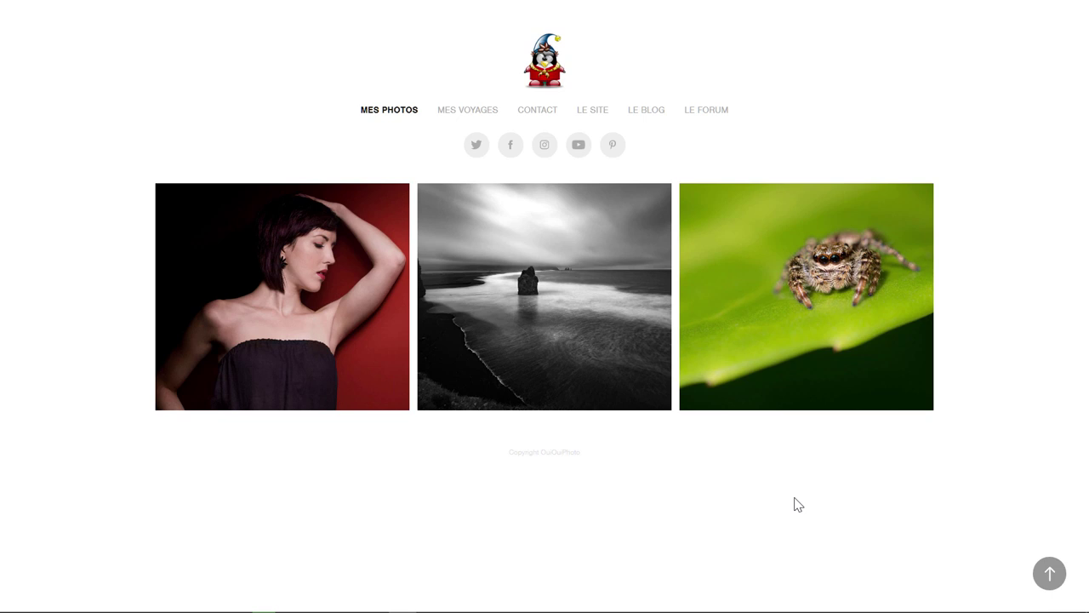
mouse_move(554, 317)
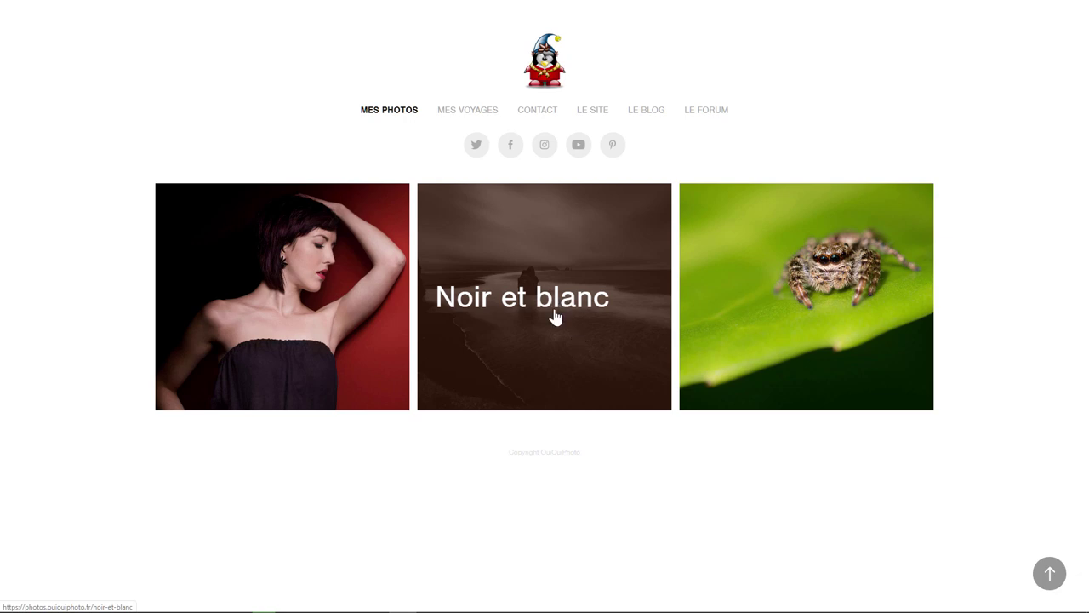
Enlarge the ice block photo from the Noir et blanc gallery and bring up its save options.
left_click(554, 308)
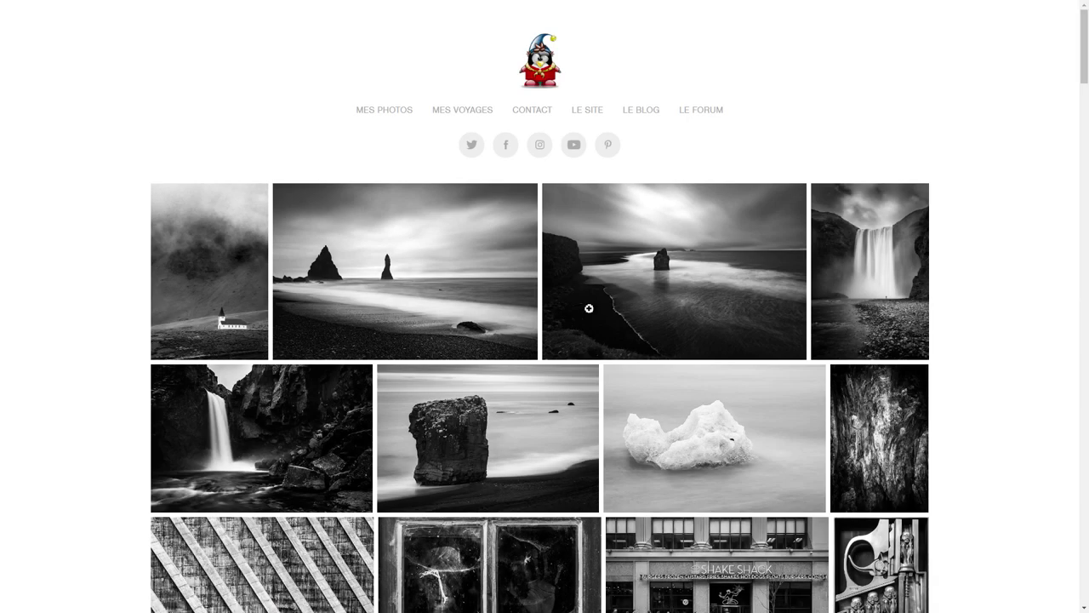
left_click(715, 438)
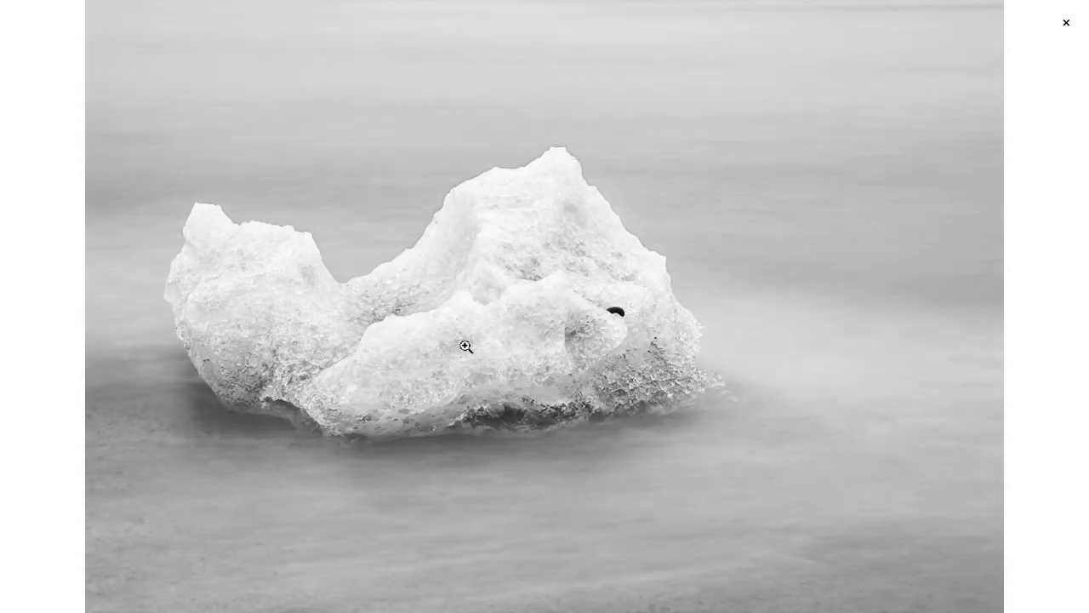
right_click(539, 267)
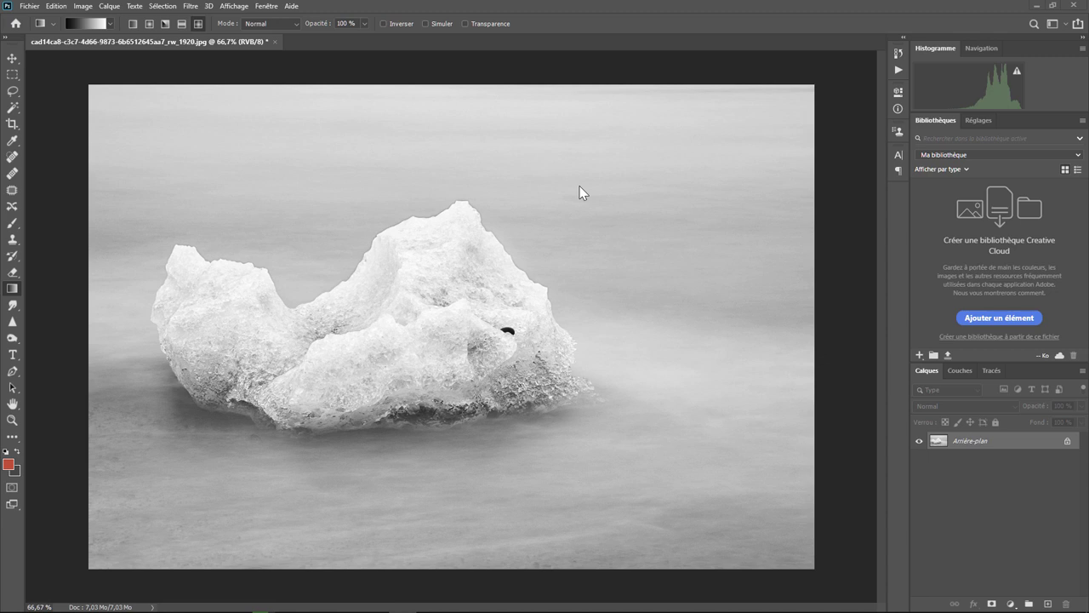
Add an Exposition adjustment layer set to -1,86 and close its settings panel.
left_click(1011, 604)
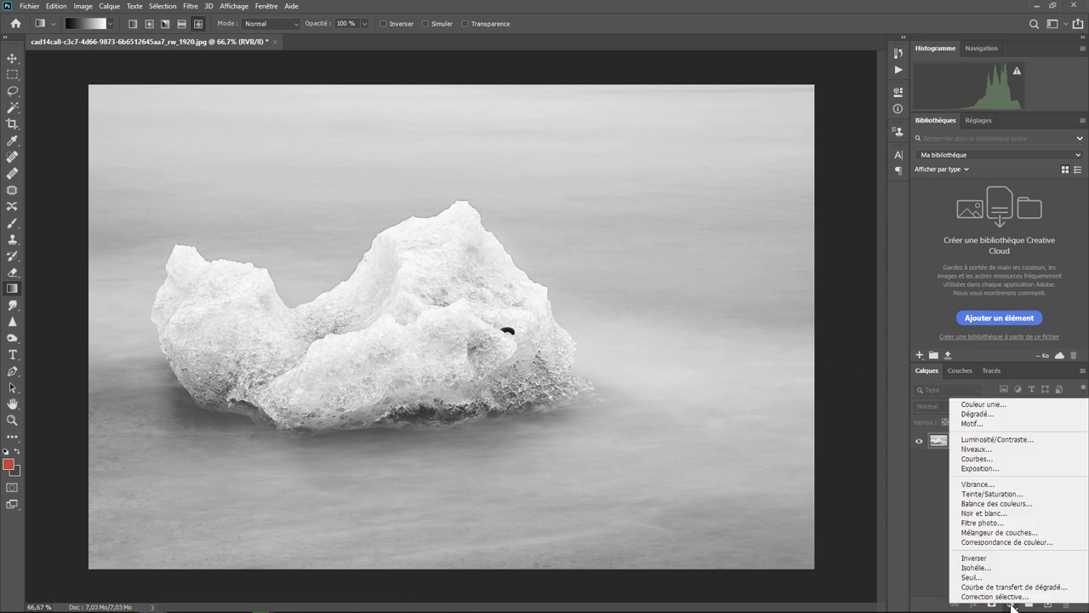
left_click(986, 468)
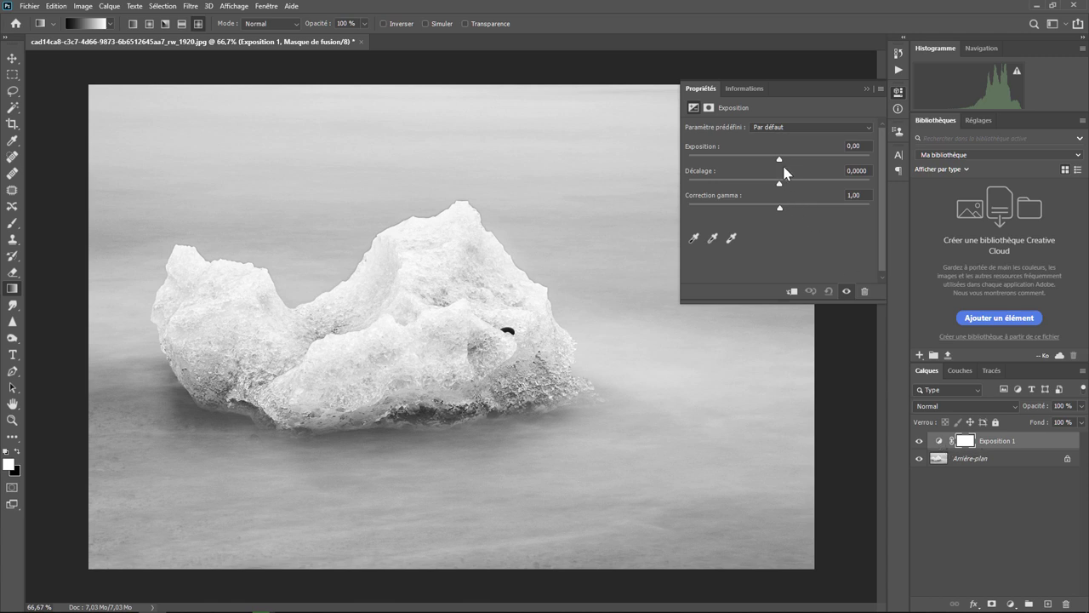
mouse_move(780, 160)
left_mouse_down()
mouse_move(720, 164)
mouse_move(832, 165)
mouse_move(756, 162)
left_mouse_up()
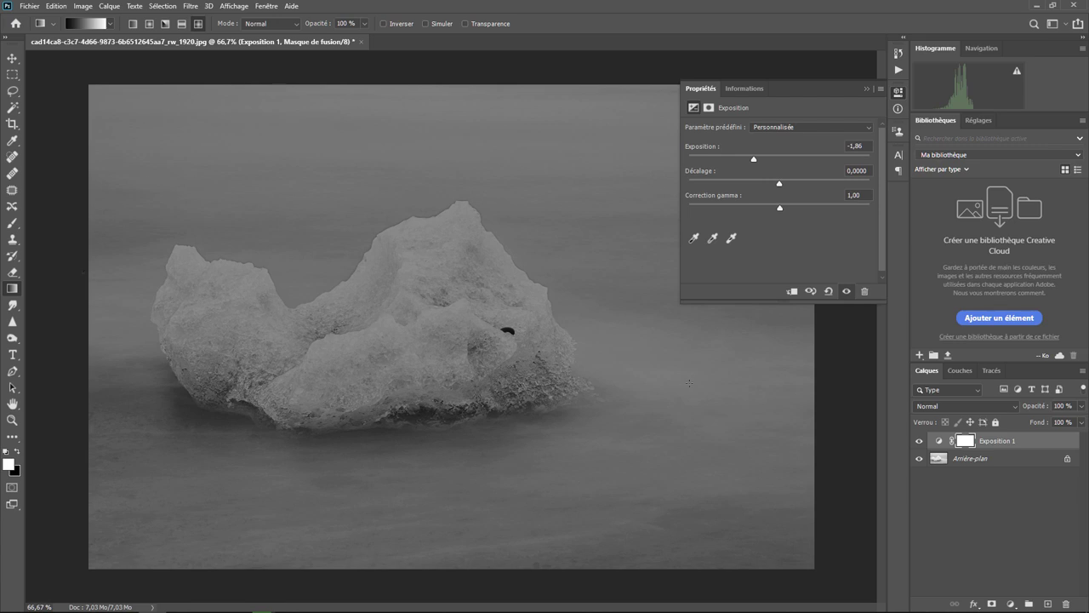
left_click(868, 89)
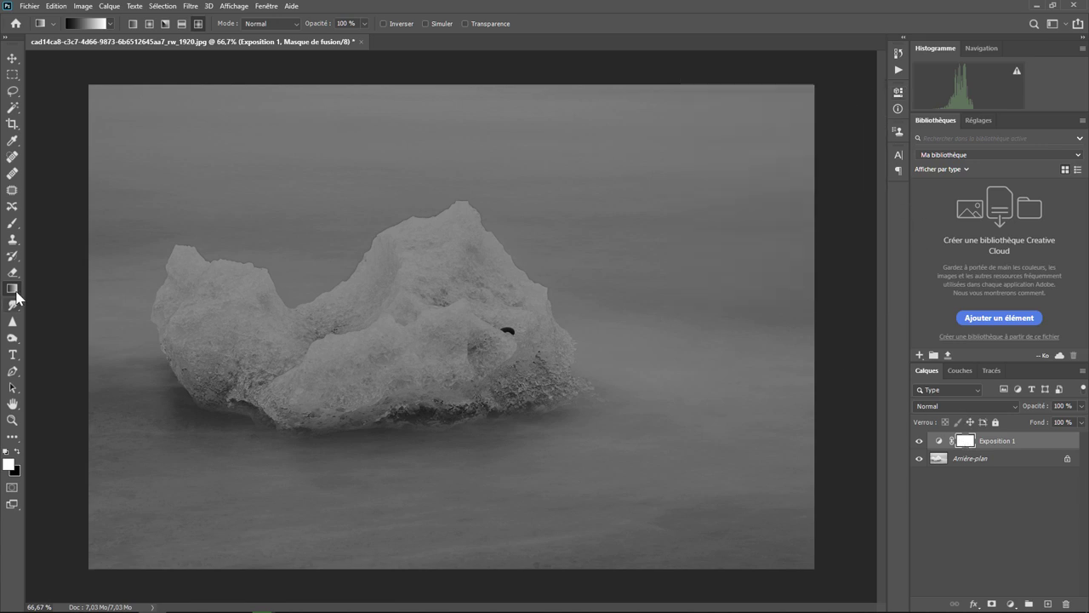
Fill the Exposition 1 mask with a radial gradient across the whole image.
left_click(152, 26)
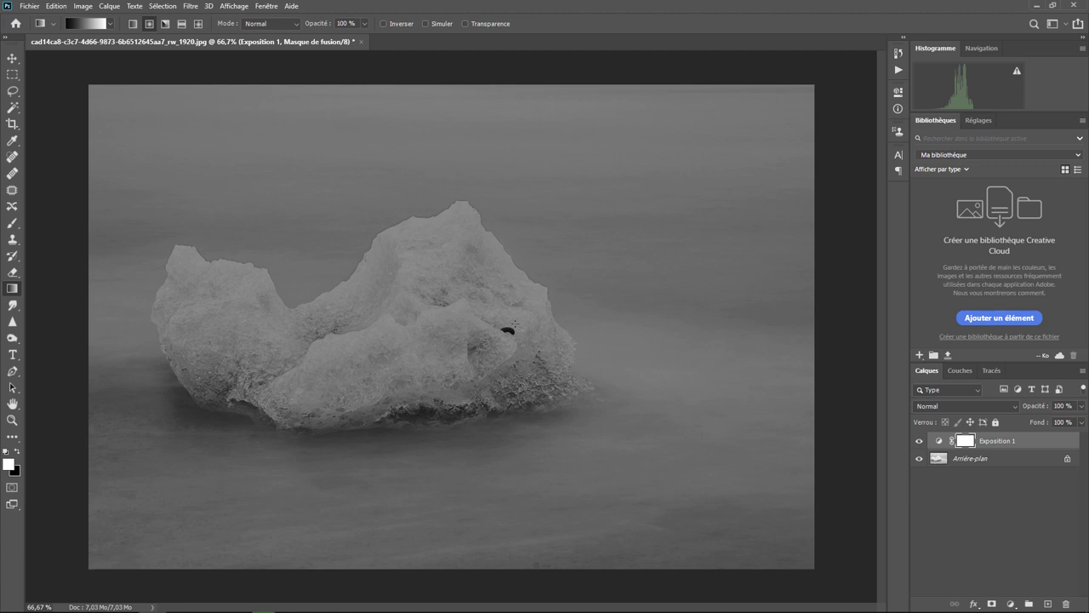
key("ctrl+minus")
key("ctrl+minus")
key("ctrl+minus")
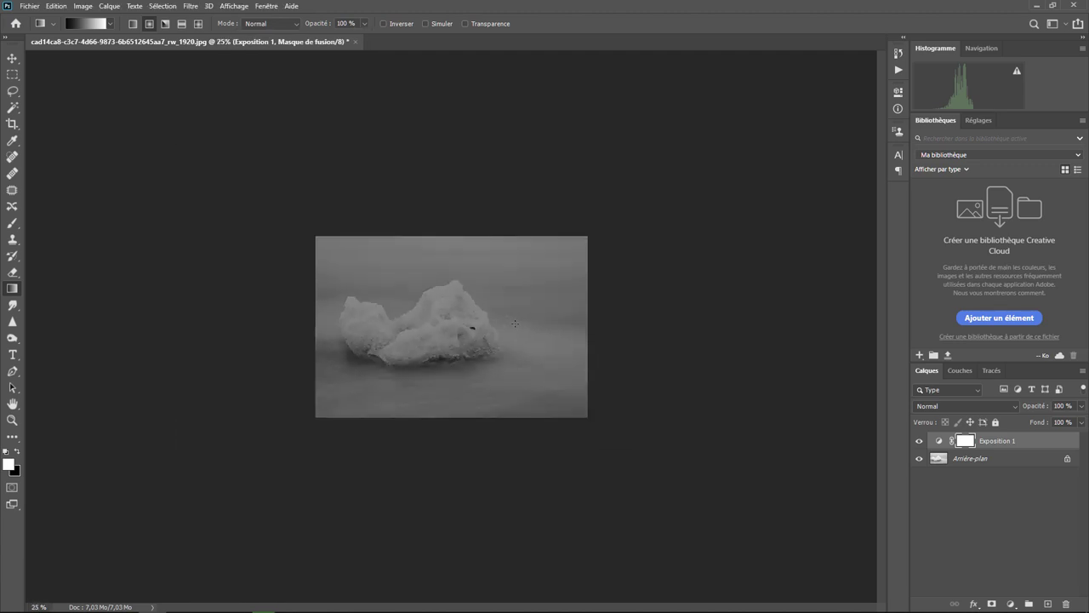
key("ctrl+plus")
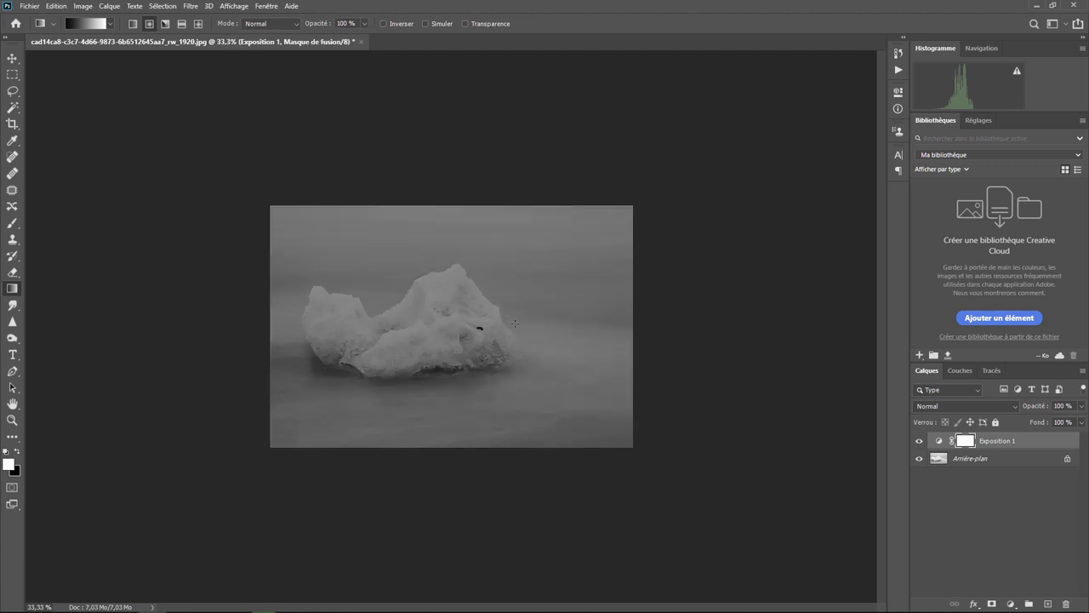
key("ctrl+plus")
key("ctrl+plus")
key("ctrl+plus")
key("ctrl+minus")
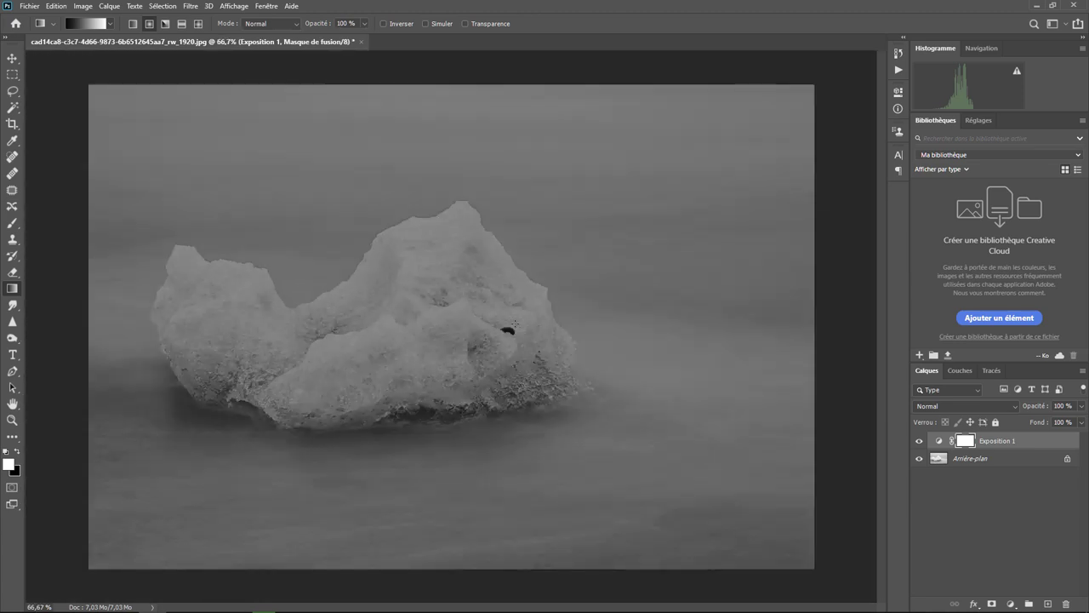
key("ctrl+minus")
key("ctrl+minus")
key("ctrl+minus")
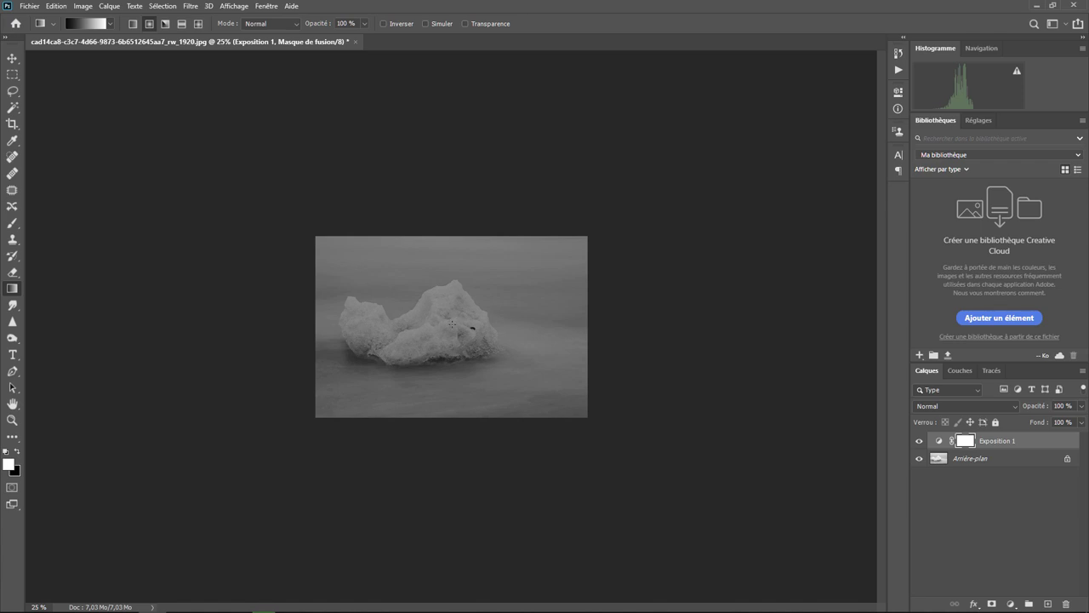
left_click_drag(452, 323, 226, 325)
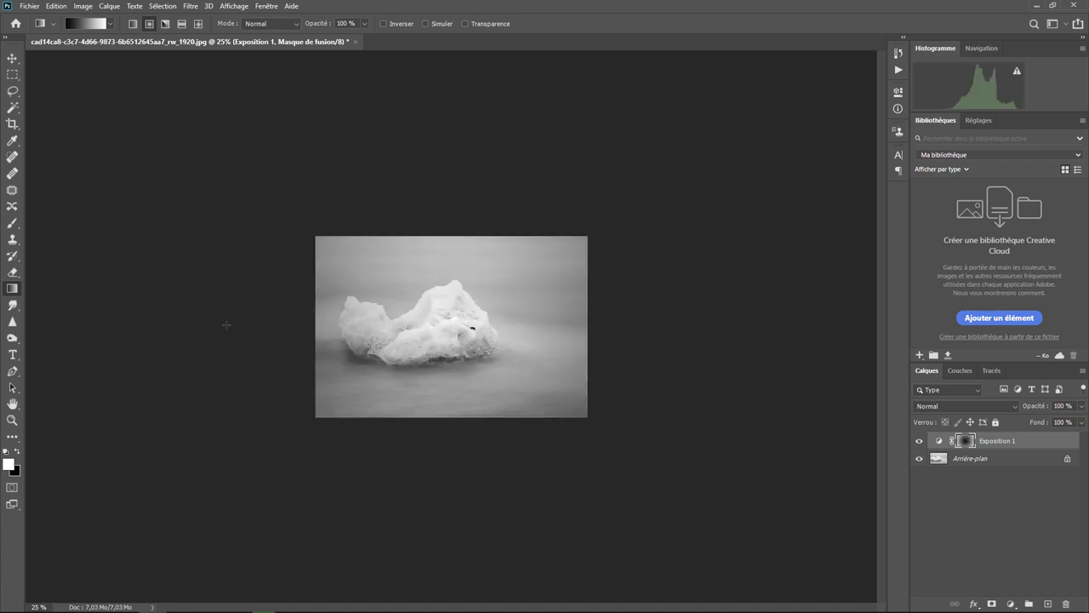
Compare Exposition 1 on and off, then deepen its exposure to -4,95.
left_click(919, 441)
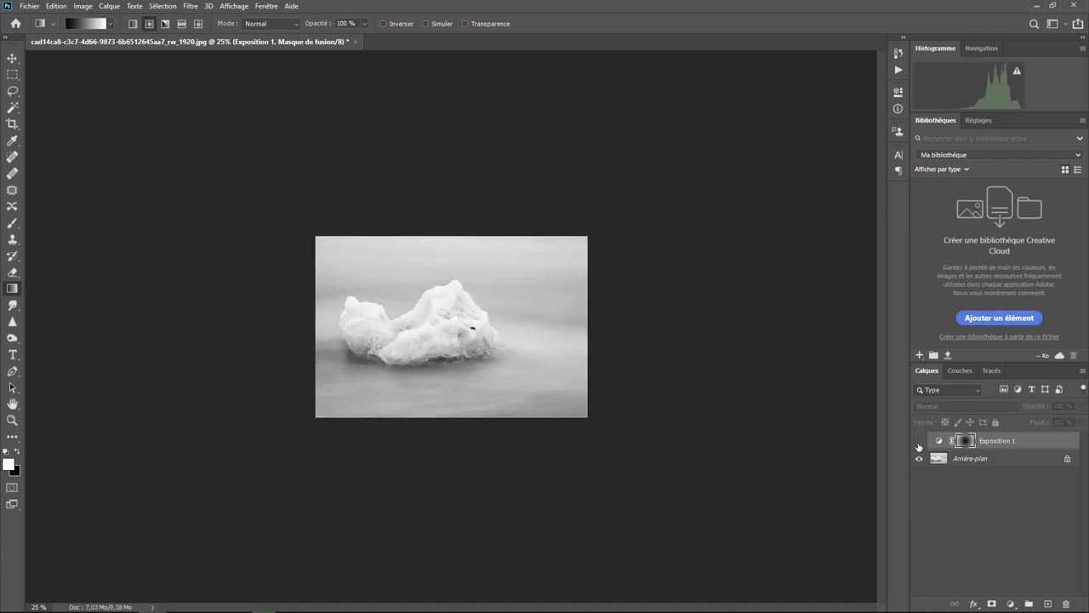
left_click(920, 442)
left_click(919, 441)
left_click(919, 442)
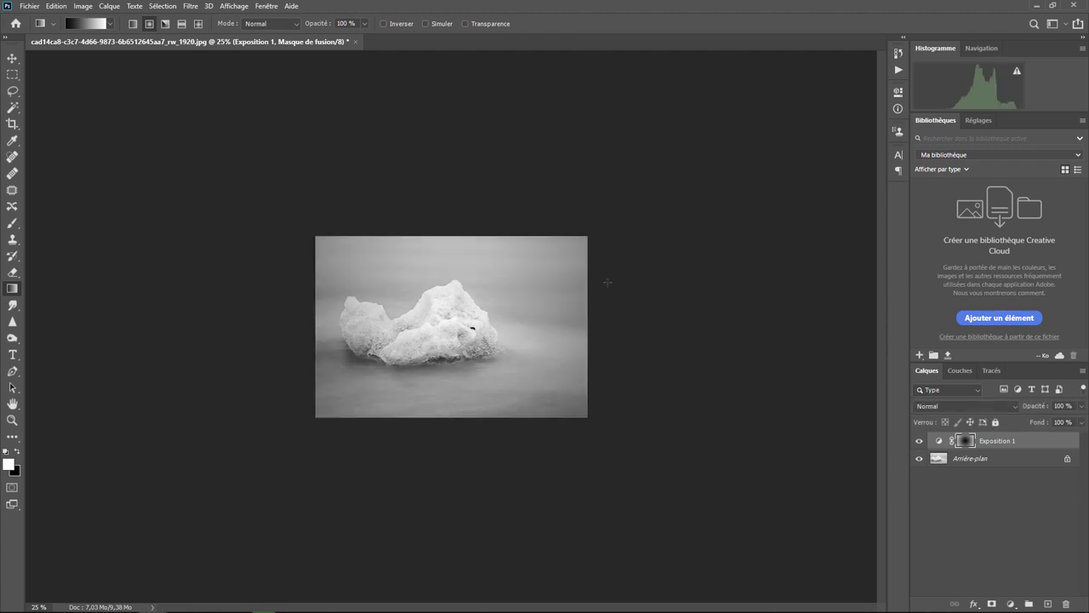
double_click(939, 441)
mouse_move(754, 159)
left_mouse_down()
mouse_move(699, 161)
mouse_move(775, 157)
left_mouse_up()
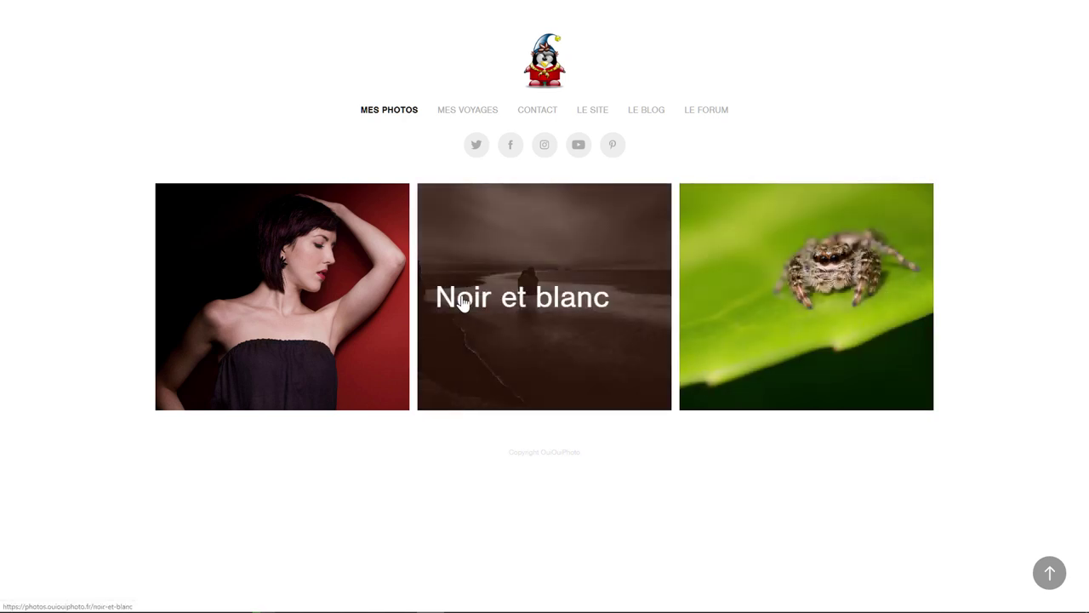
View the fly photo from the Macro gallery full size and bring up its copy/save options.
left_click(817, 290)
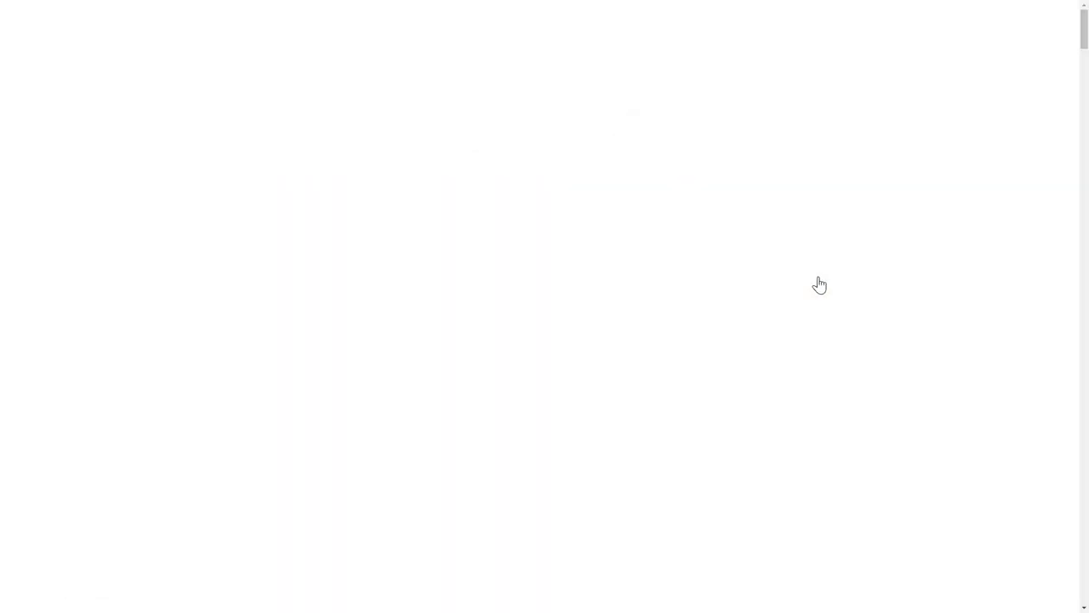
scroll(308, 238, "down", 5)
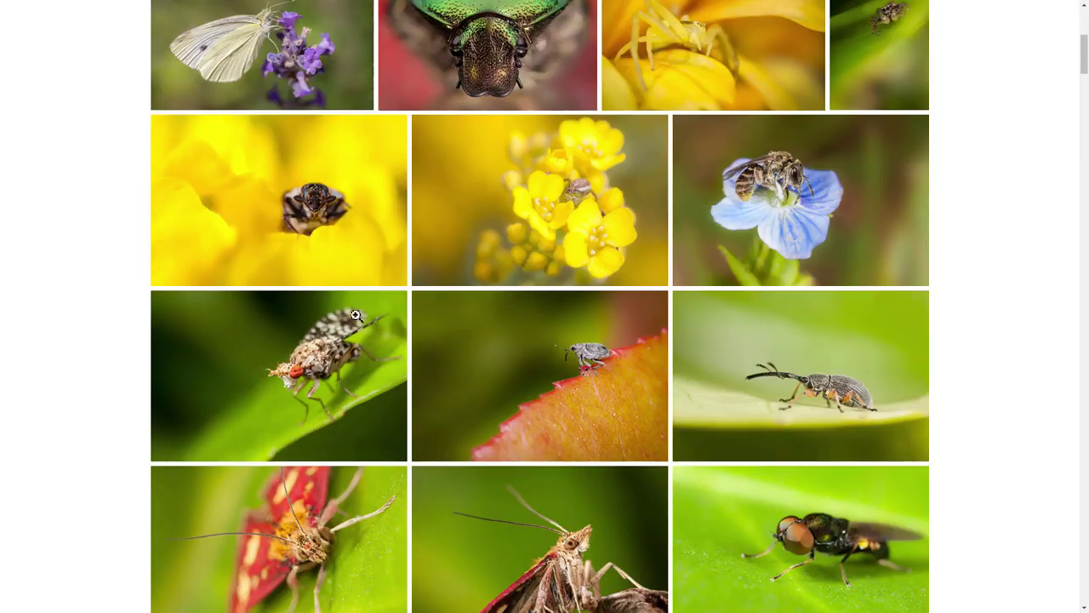
left_click(319, 364)
right_click(596, 267)
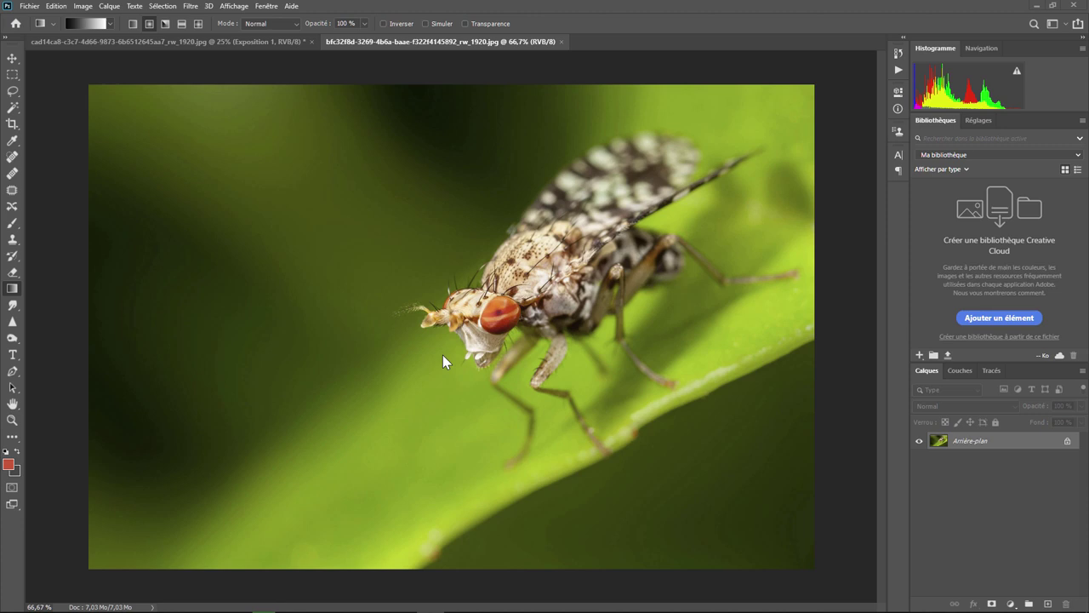
Add a Teinte/Saturation layer with Saturation -100 and select its layer mask.
left_click(1012, 603)
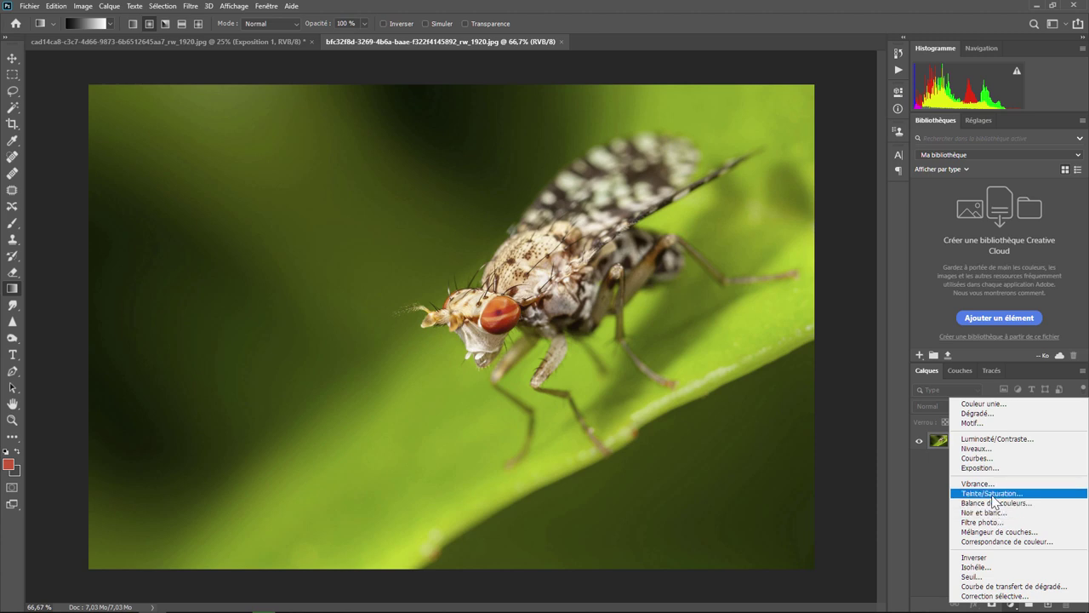
left_click(993, 497)
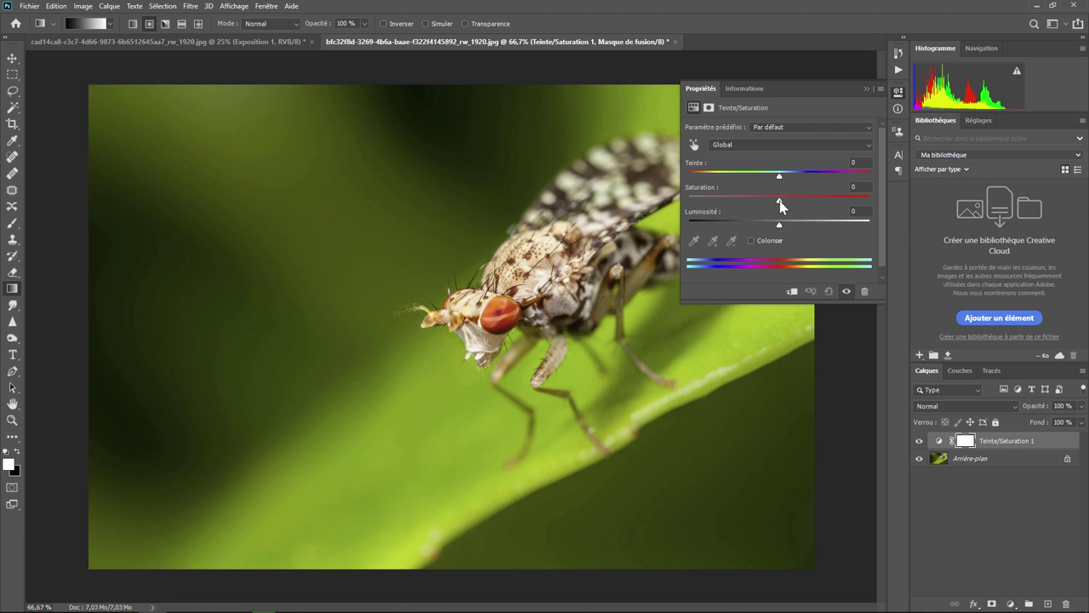
left_click_drag(780, 201, 676, 201)
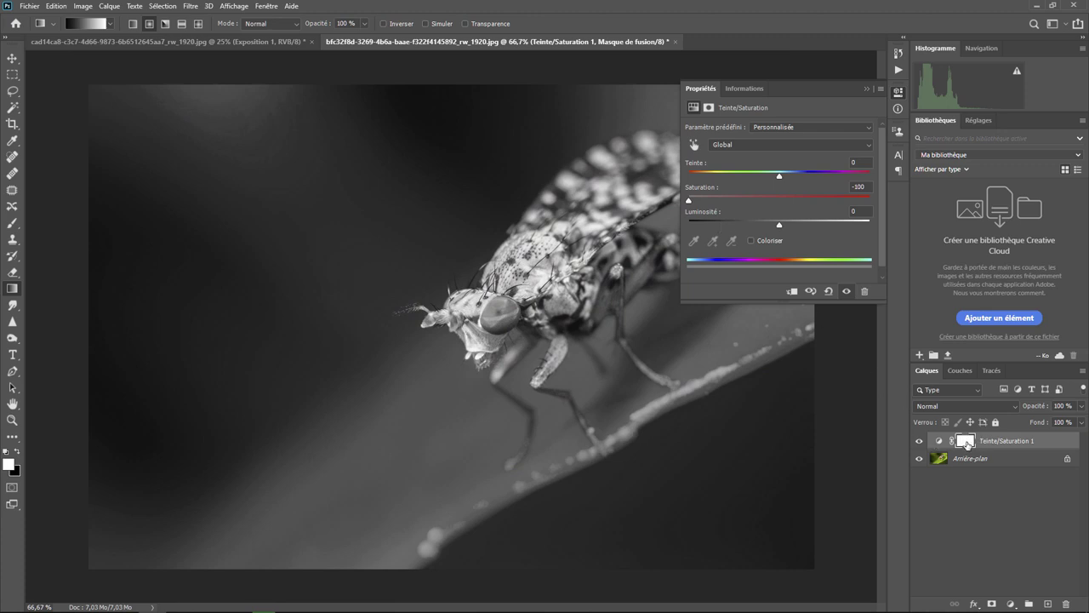
left_click(870, 89)
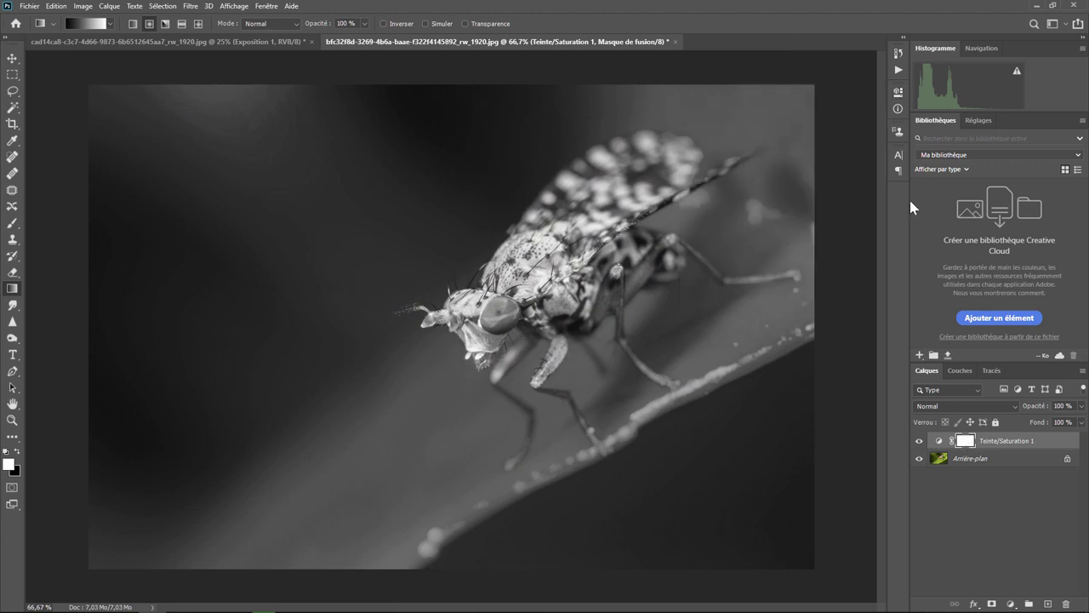
double_click(940, 442)
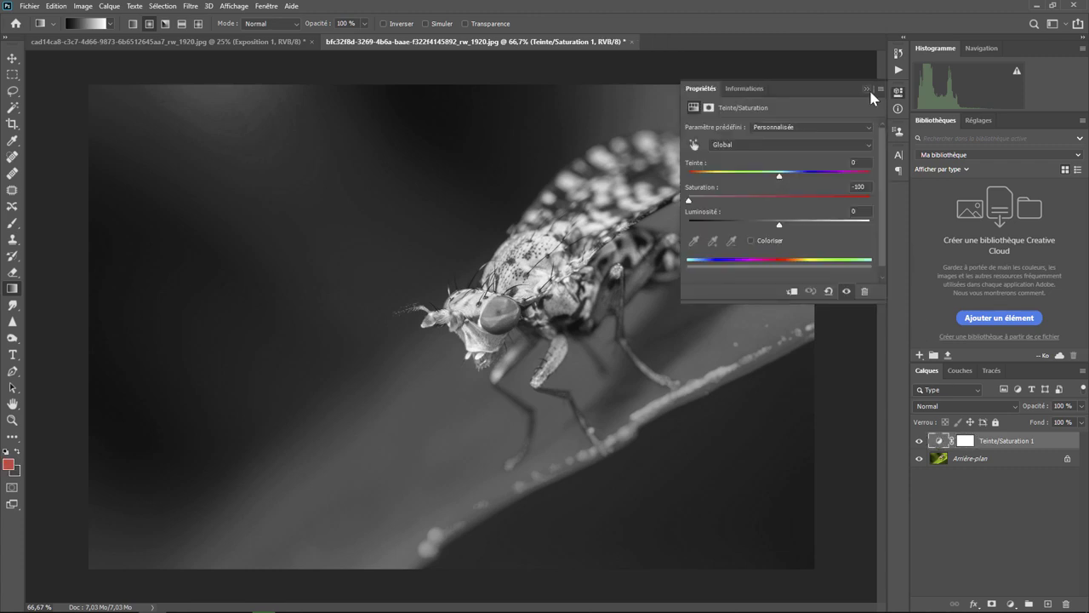
left_click(867, 89)
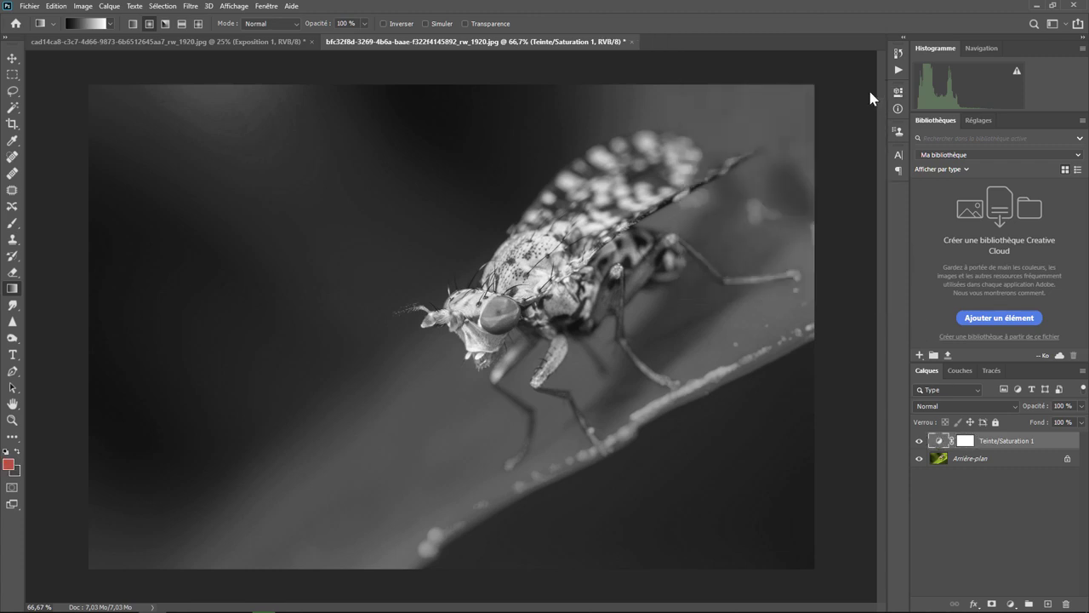
left_click(970, 442)
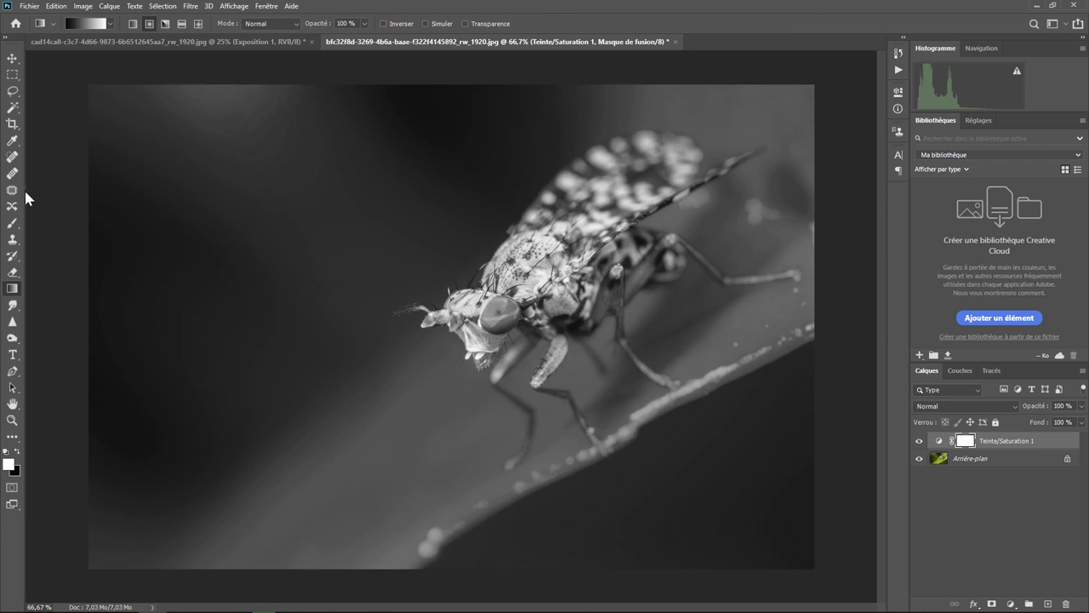
Paint the fly's eye on the mask with a 68 px black brush, then restore white foreground.
left_click(15, 222)
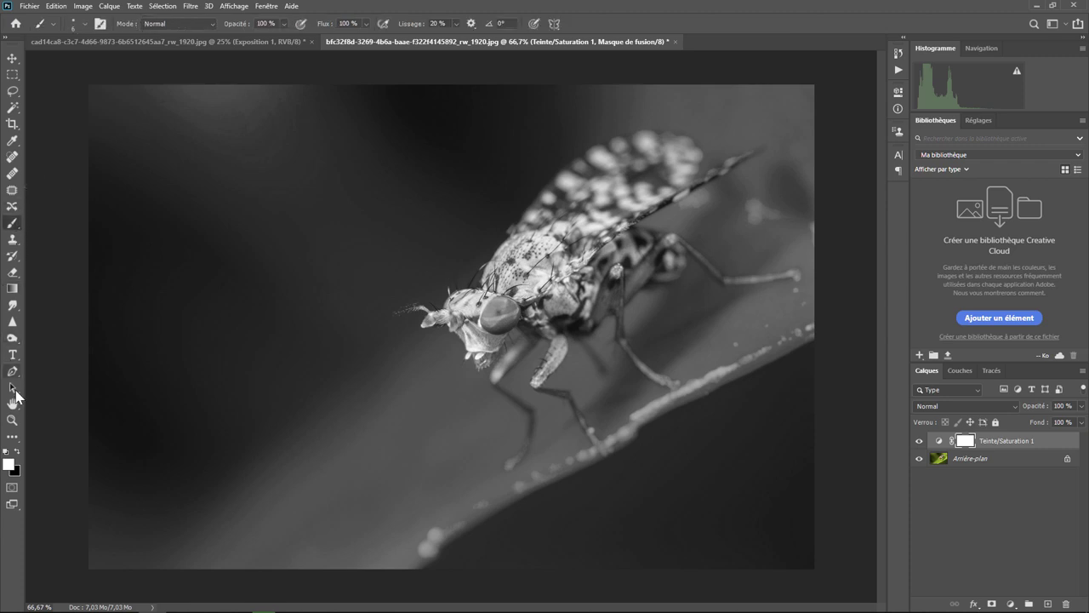
left_click(17, 451)
left_click(84, 23)
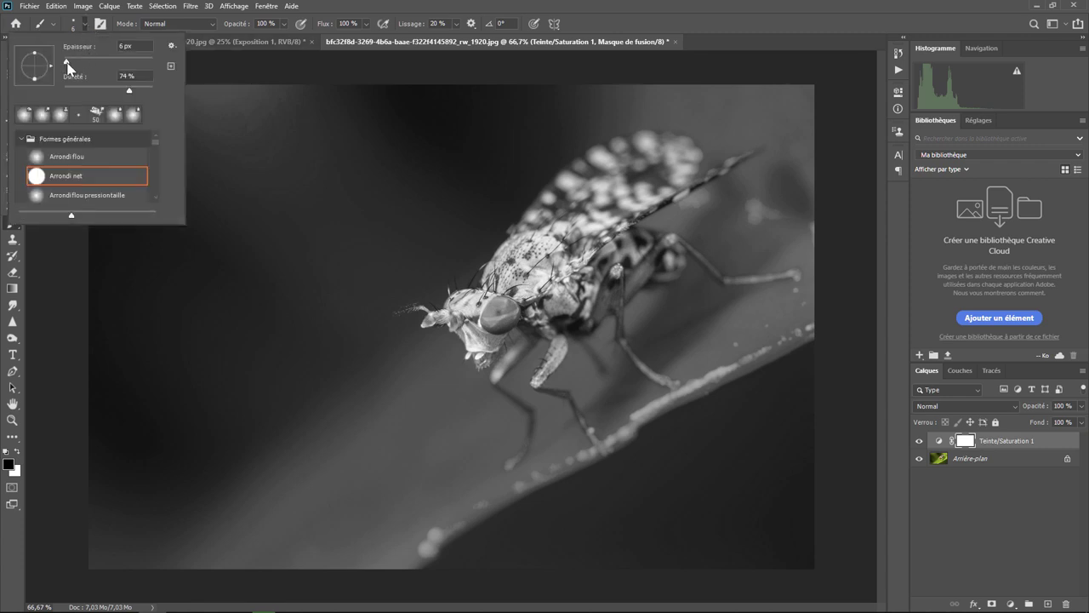
mouse_move(75, 61)
left_mouse_down()
mouse_move(93, 62)
mouse_move(106, 90)
left_mouse_up()
left_click_drag(499, 314, 495, 316)
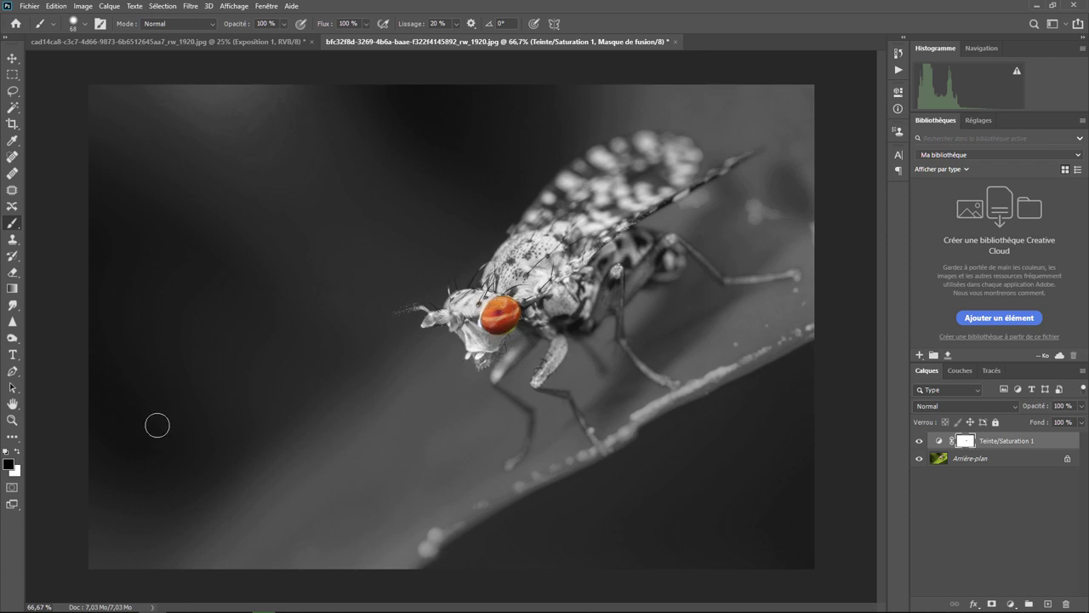
left_click(18, 451)
left_click(83, 6)
mouse_move(96, 35)
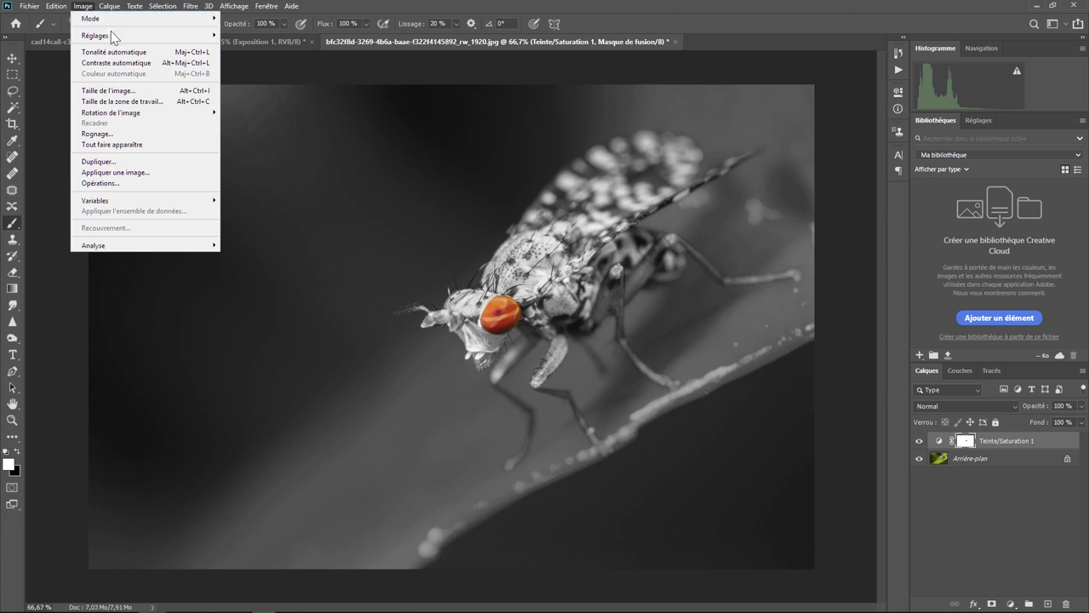
Close the Image > Réglages menu without choosing an adjustment.
left_click(452, 72)
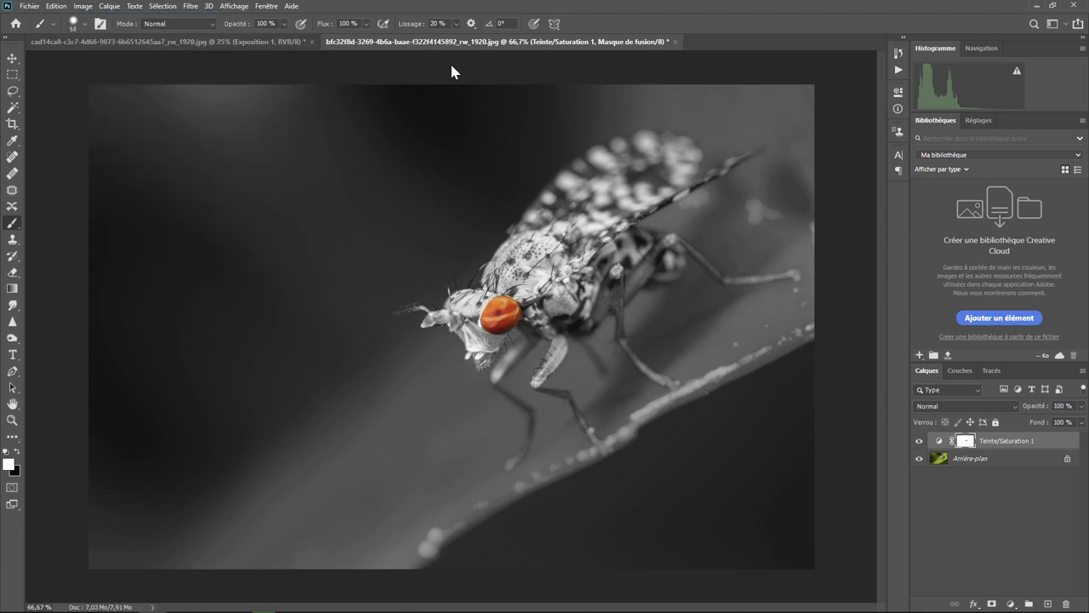